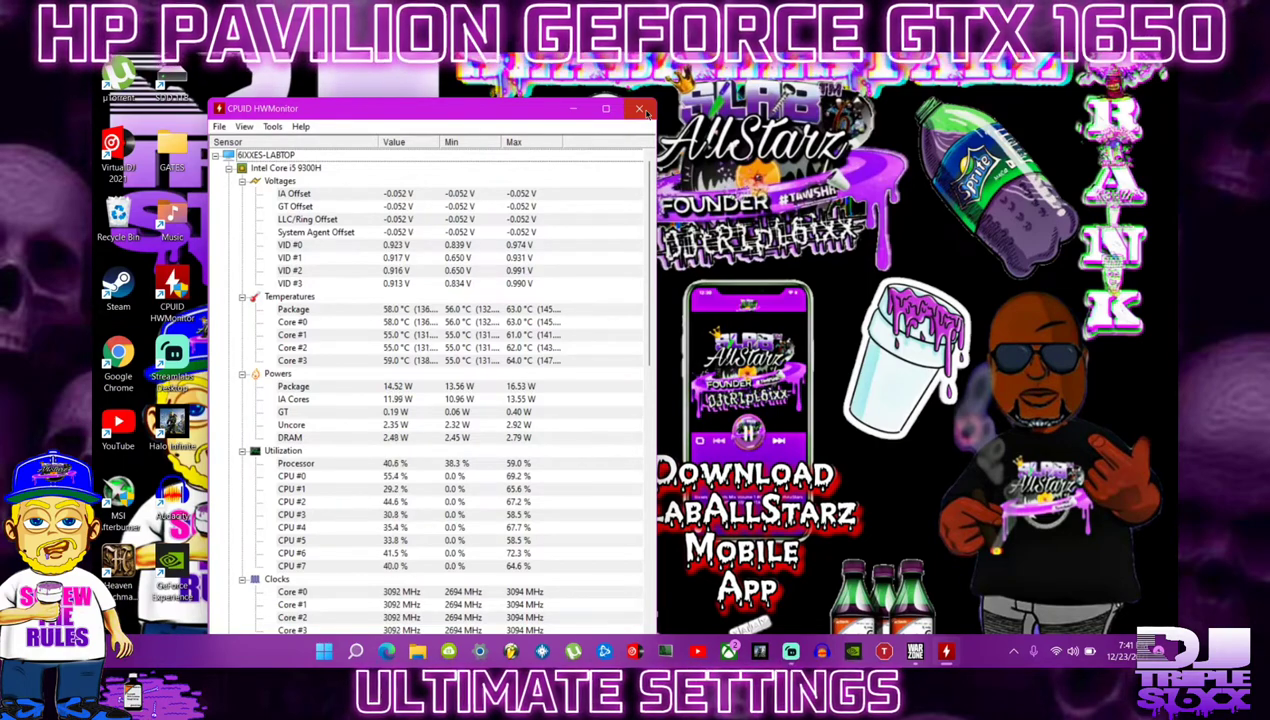
- Close the hardware monitor, review the installed programs under Apps & features in Windows Settings, and close Settings
{"action": "left_click", "coordinate": [644, 111]}
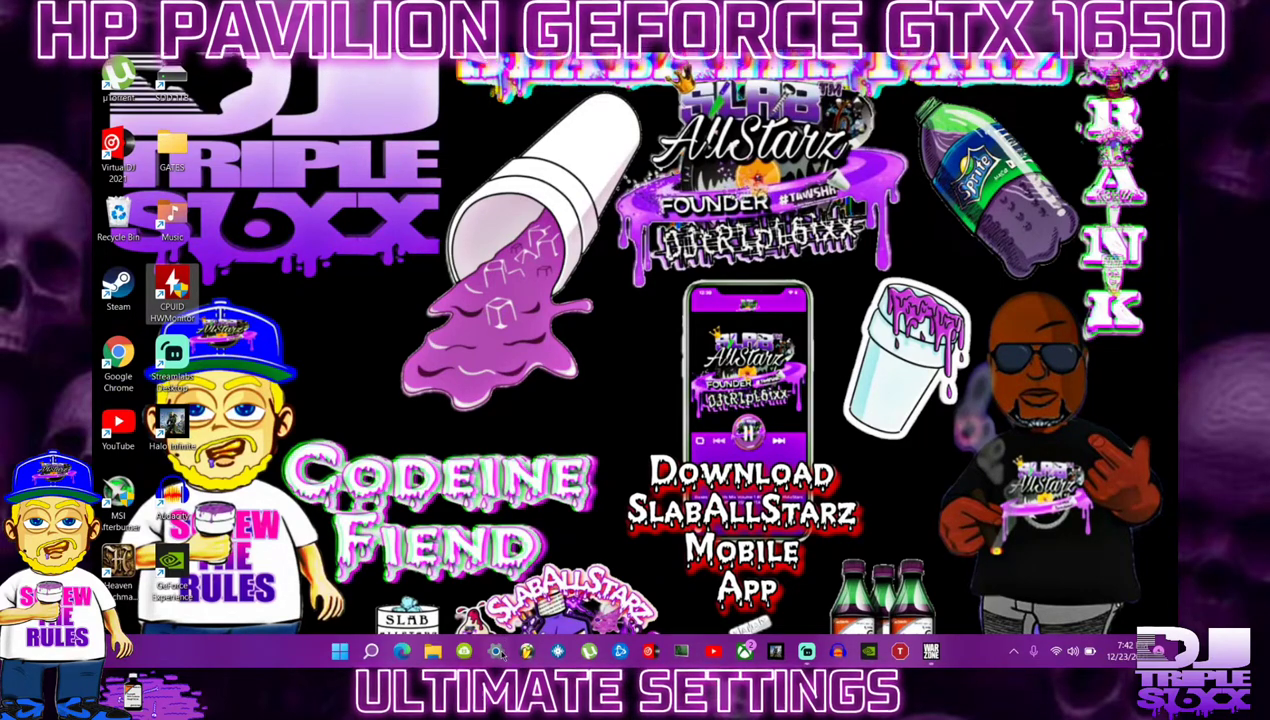
{"action": "left_click", "coordinate": [496, 651]}
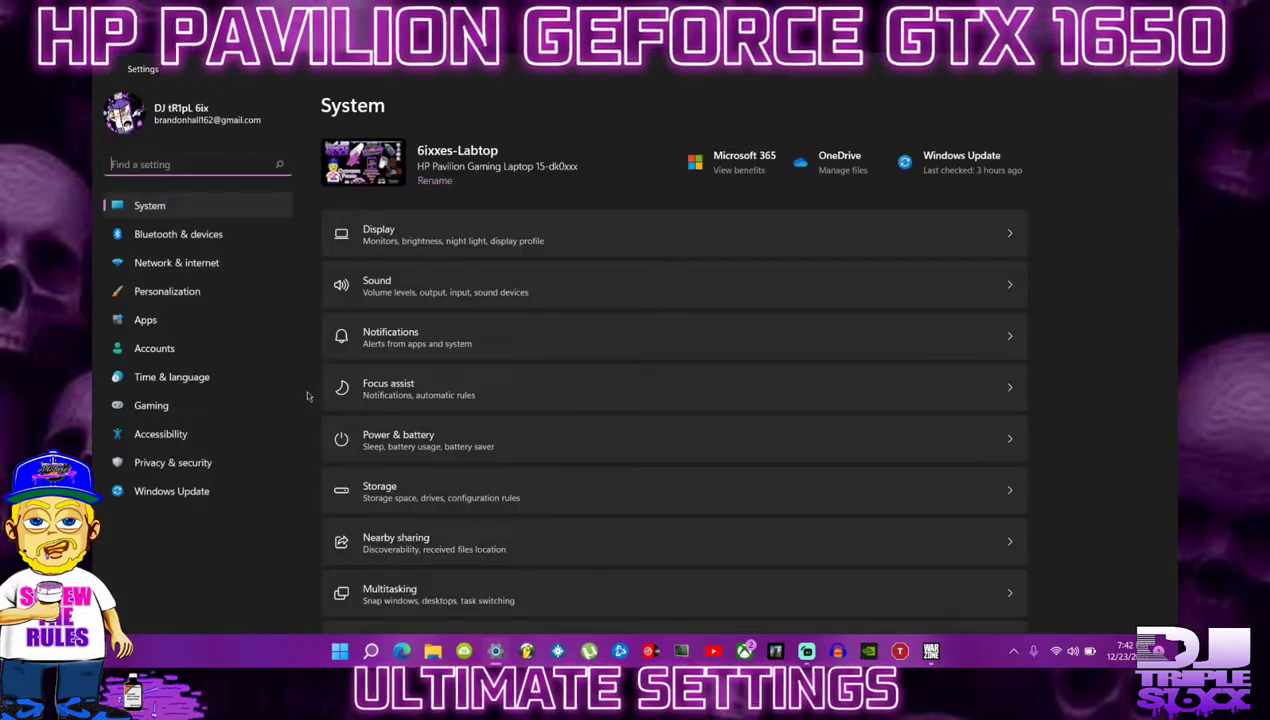
{"action": "left_click", "coordinate": [135, 320]}
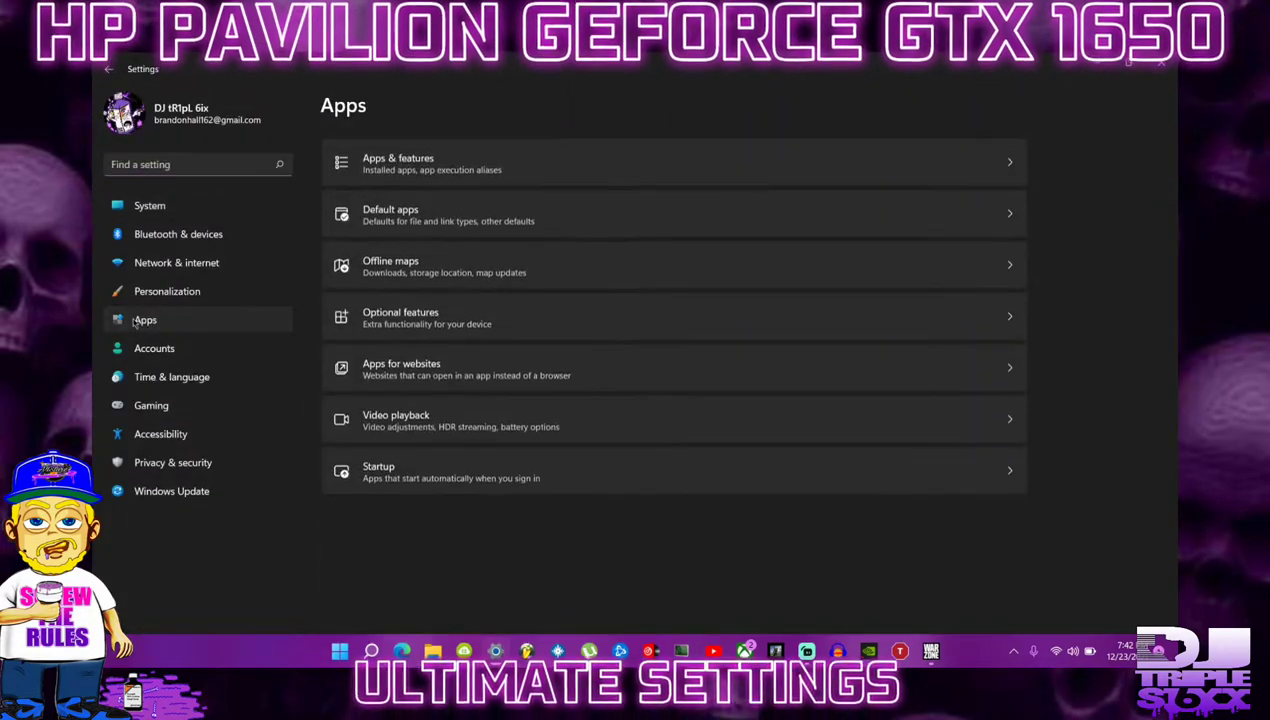
{"action": "left_click", "coordinate": [505, 158]}
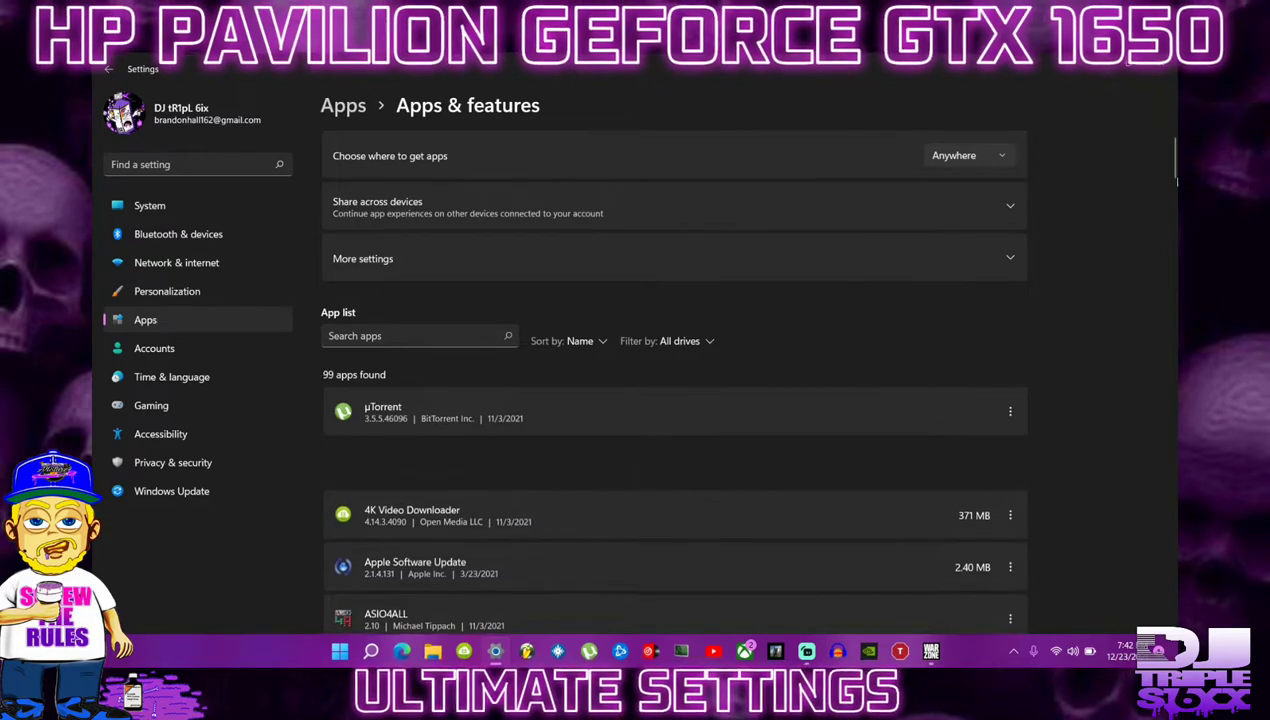
{"action": "scroll", "coordinate": [1174, 178], "scroll_direction": "down", "scroll_amount": 1}
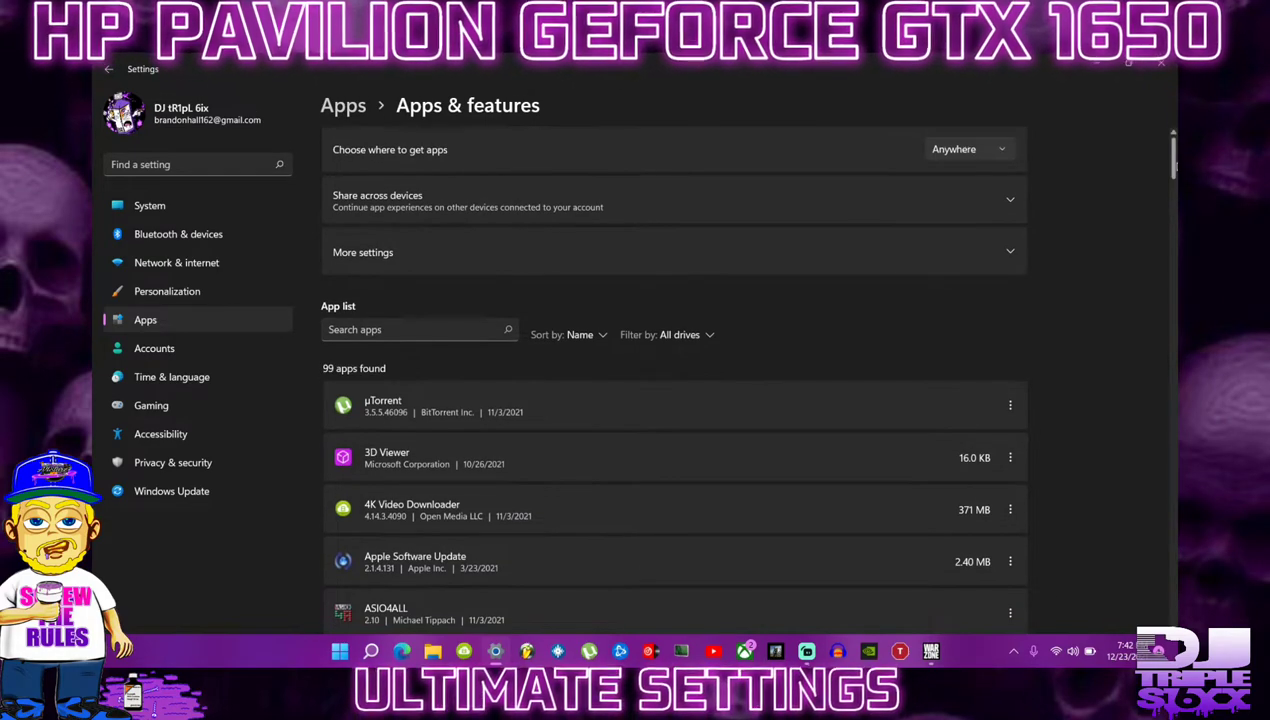
{"action": "mouse_move", "coordinate": [1174, 168]}
{"action": "left_mouse_down"}
{"action": "mouse_move", "coordinate": [1176, 522]}
{"action": "mouse_move", "coordinate": [1176, 148]}
{"action": "left_mouse_up"}
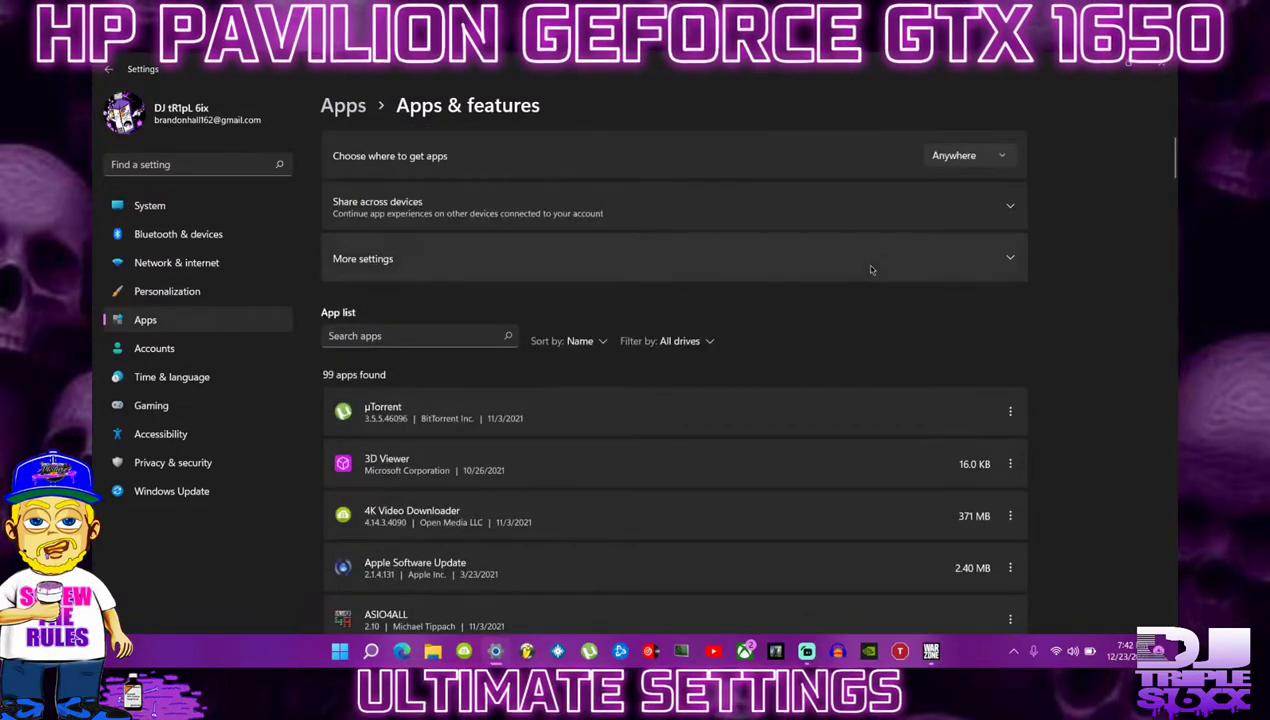
{"action": "left_click", "coordinate": [1161, 63]}
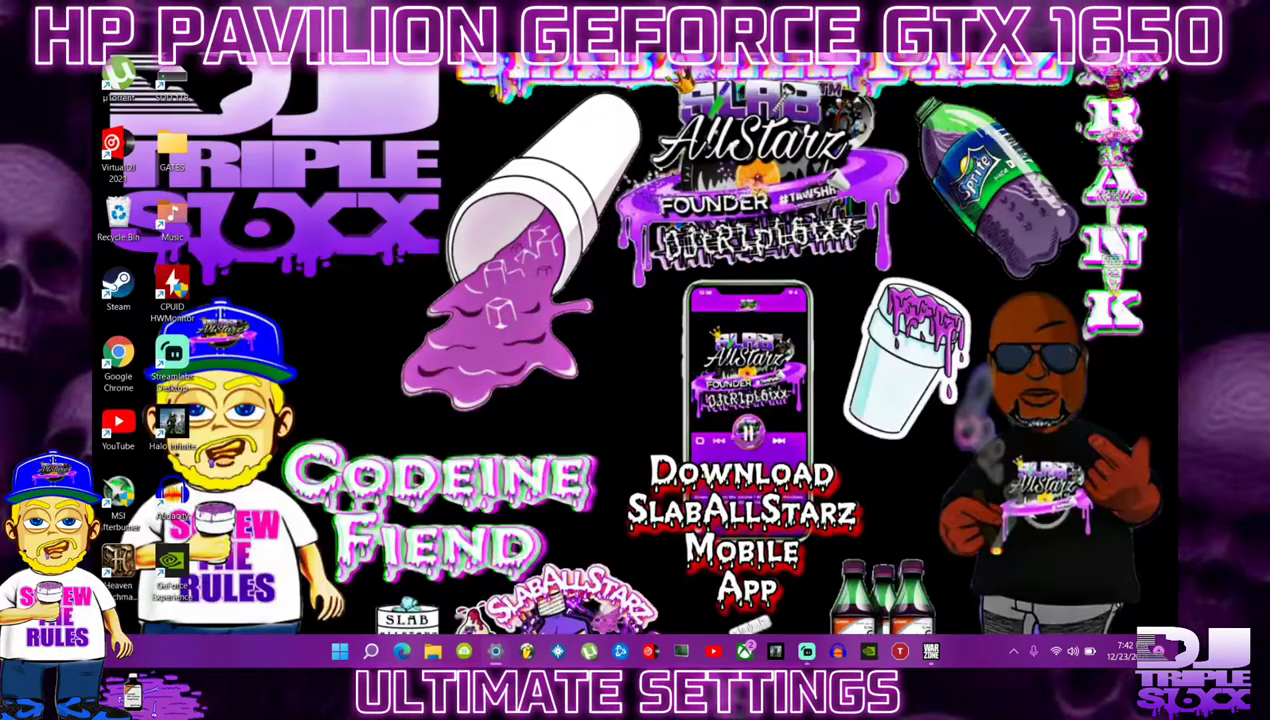
- Look over the installed programs in Control Panel's Programs and Features, then close the window
{"action": "left_click", "coordinate": [371, 651]}
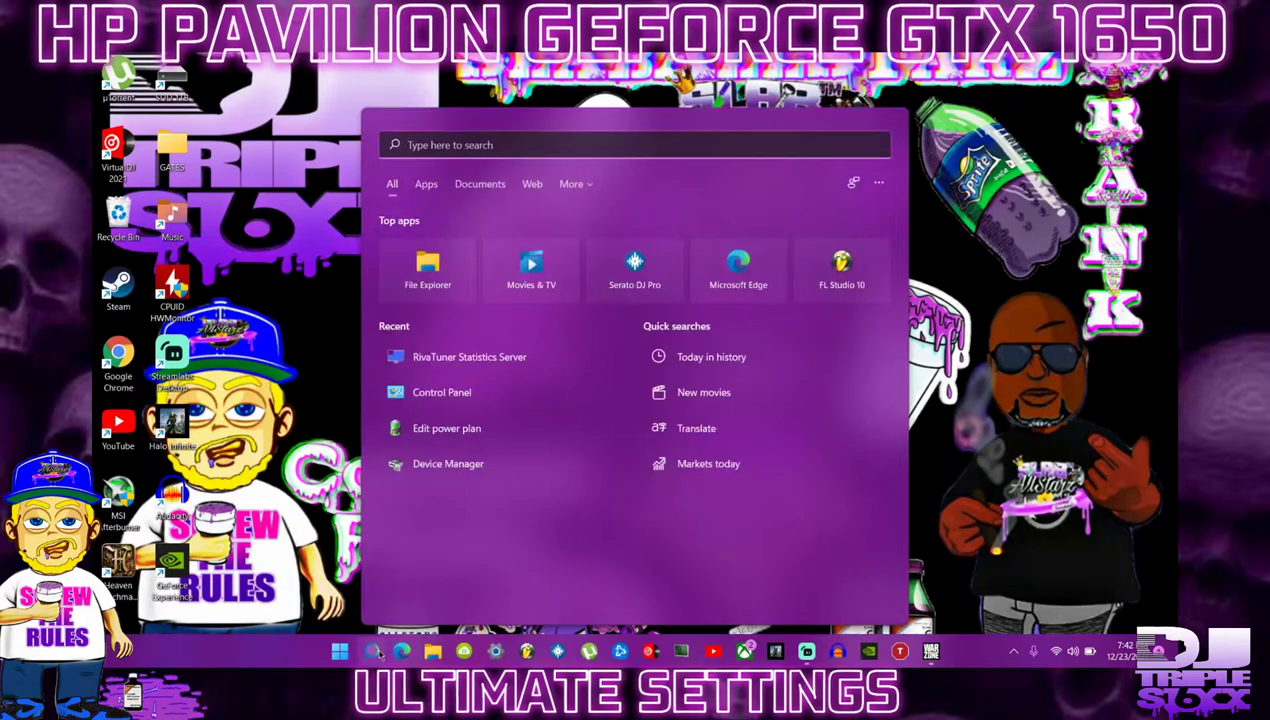
{"action": "left_click", "coordinate": [443, 395]}
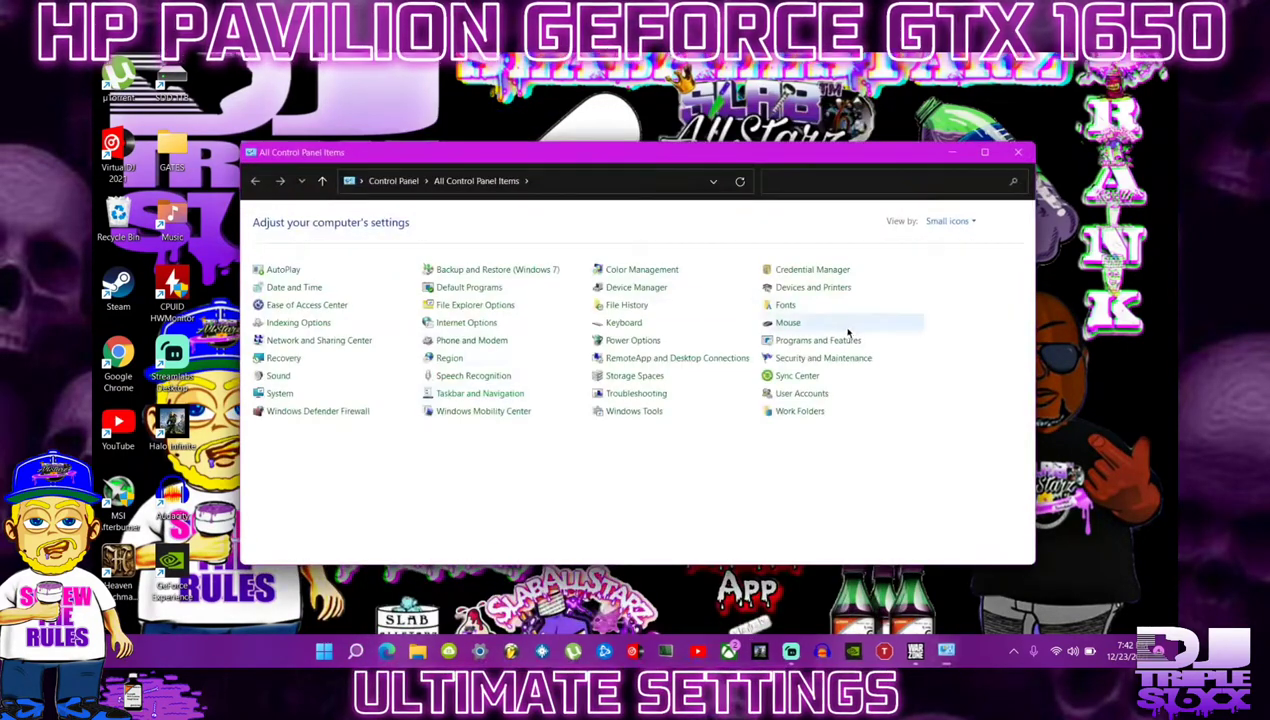
{"action": "left_click", "coordinate": [816, 344]}
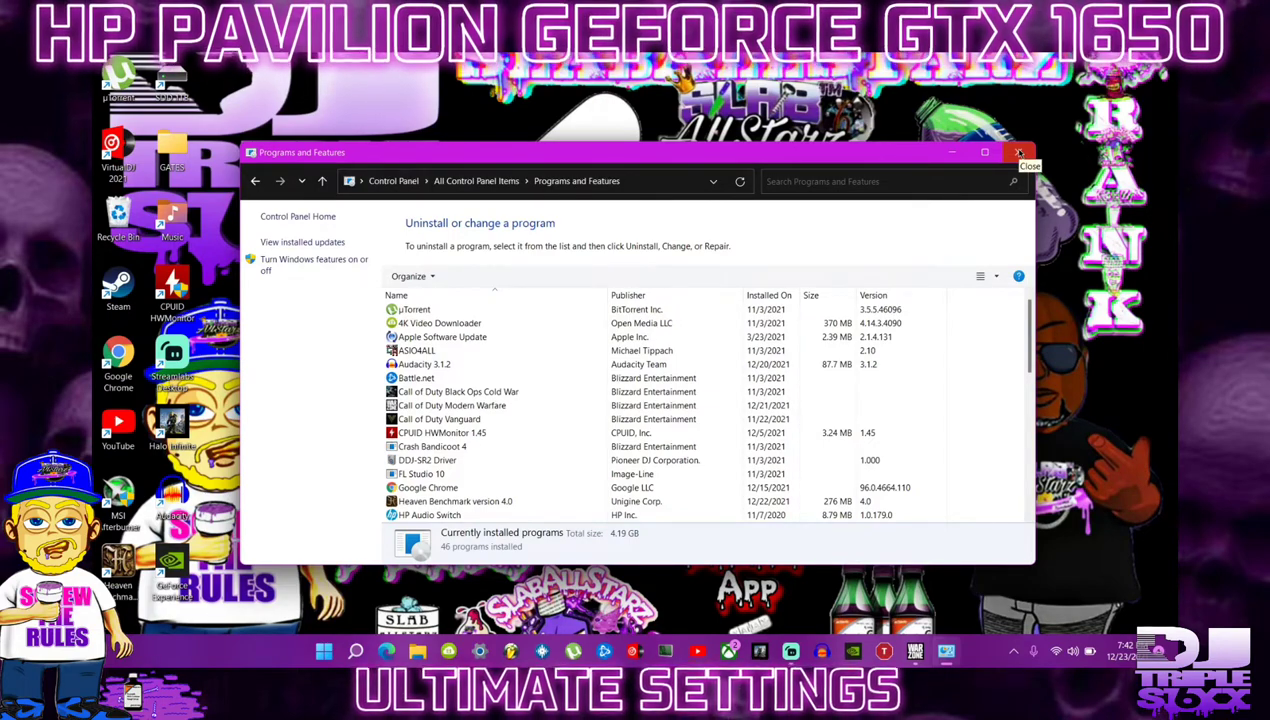
{"action": "left_click", "coordinate": [1018, 153]}
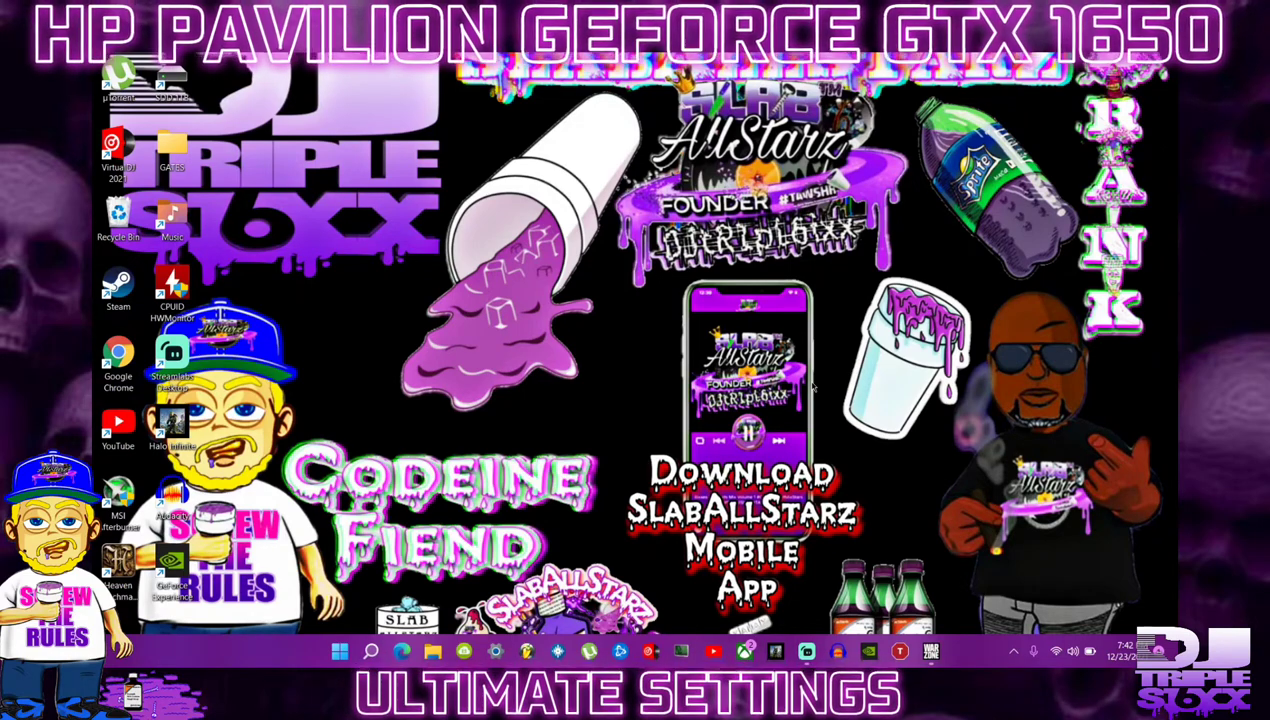
{"action": "right_click", "coordinate": [813, 387]}
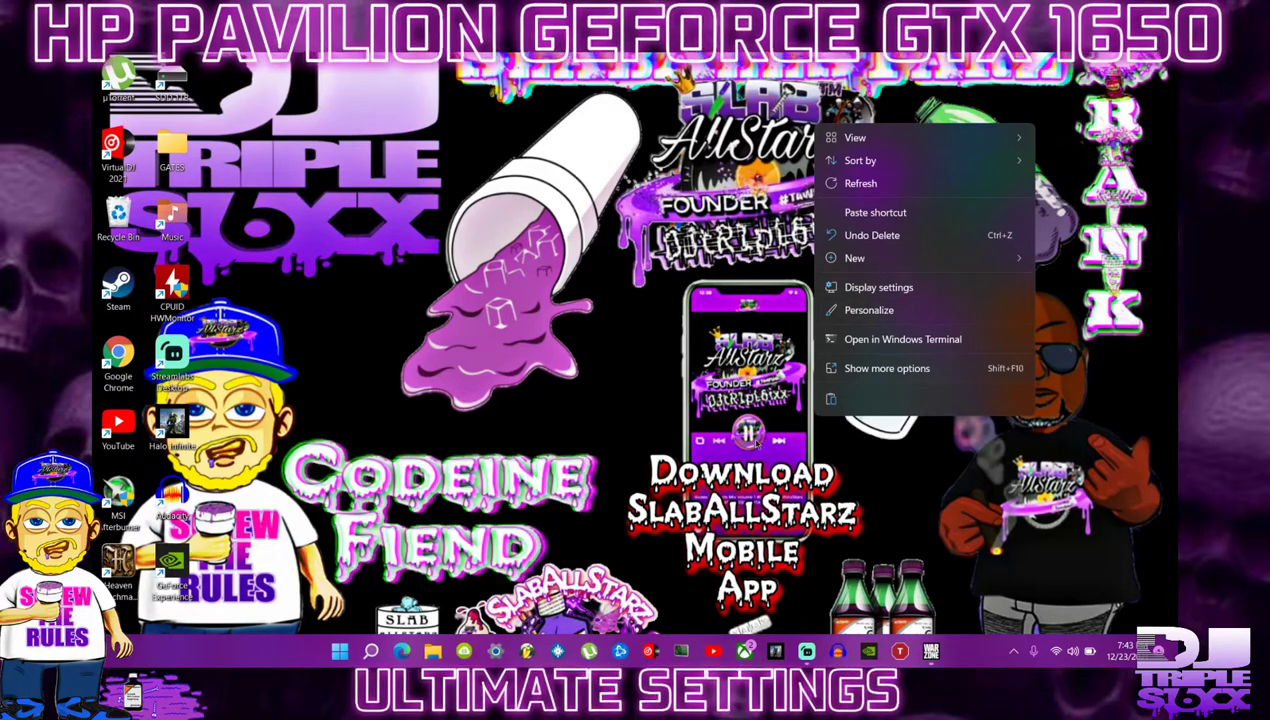
{"action": "left_click", "coordinate": [754, 442]}
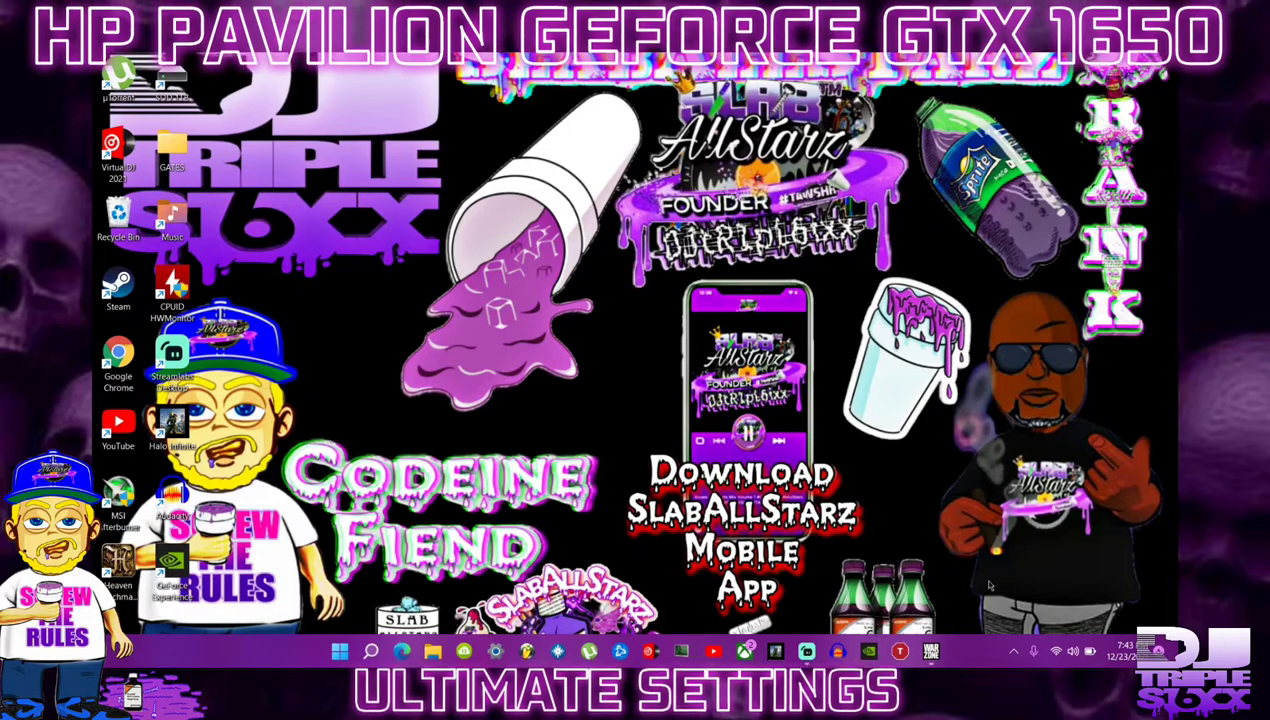
- Open NVIDIA GeForce Experience, check for Game Ready Driver updates, and close it
{"action": "left_click", "coordinate": [1013, 650]}
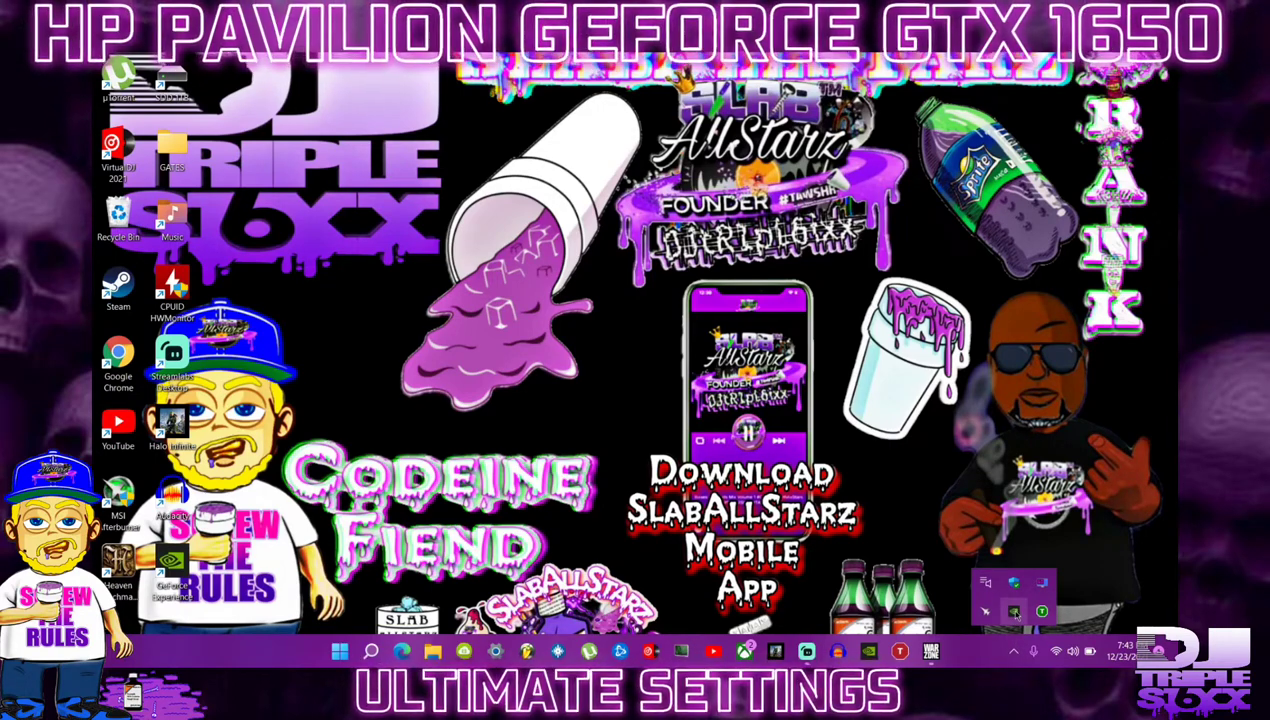
{"action": "right_click", "coordinate": [1015, 612]}
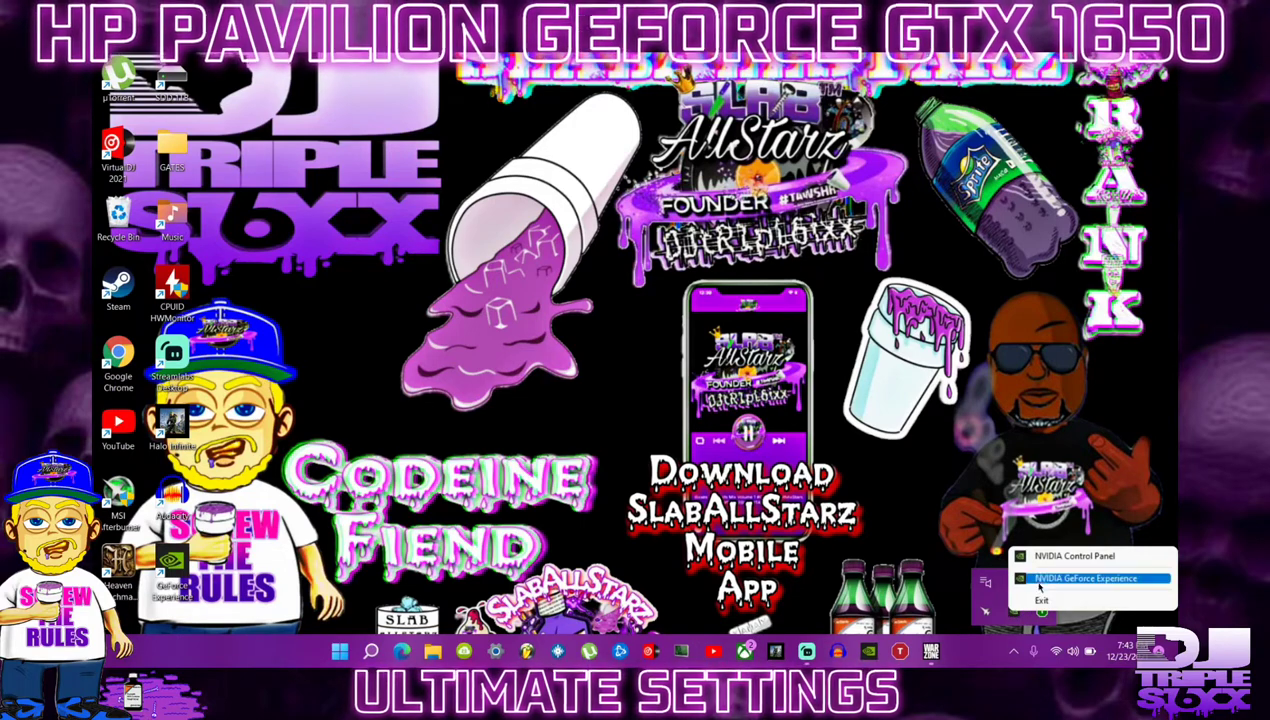
{"action": "left_click", "coordinate": [1040, 580]}
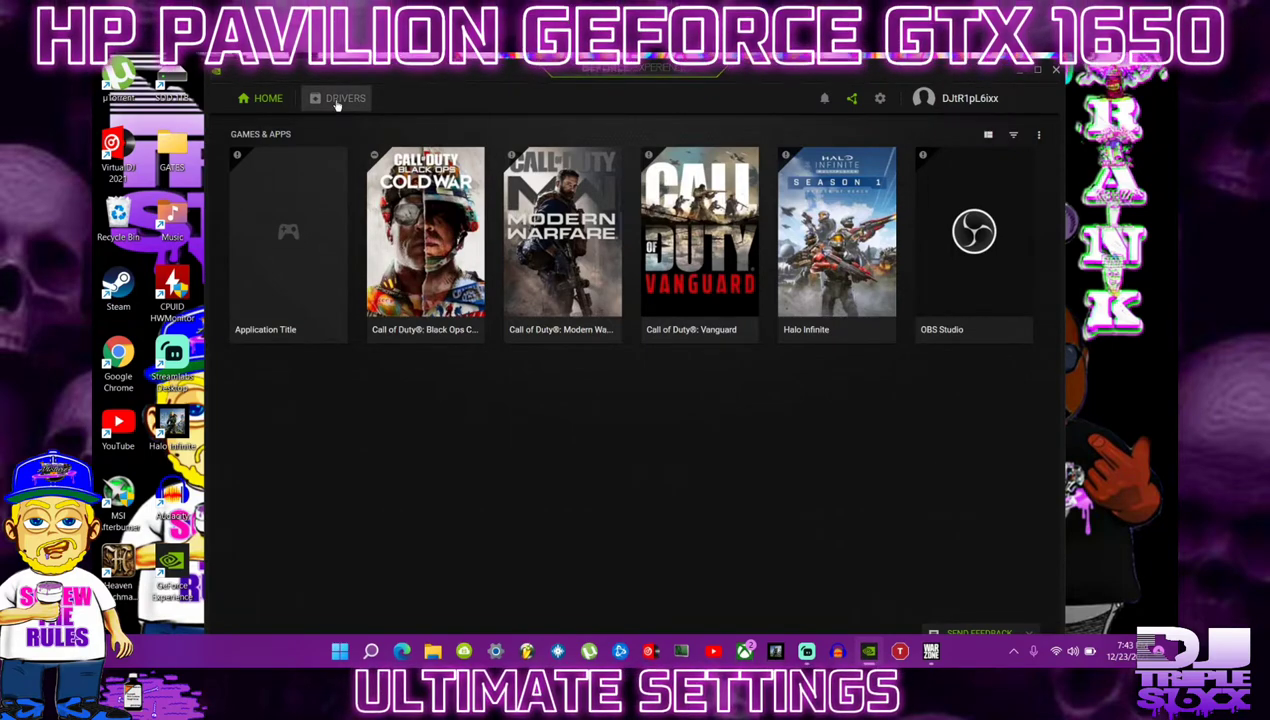
{"action": "left_click", "coordinate": [337, 100]}
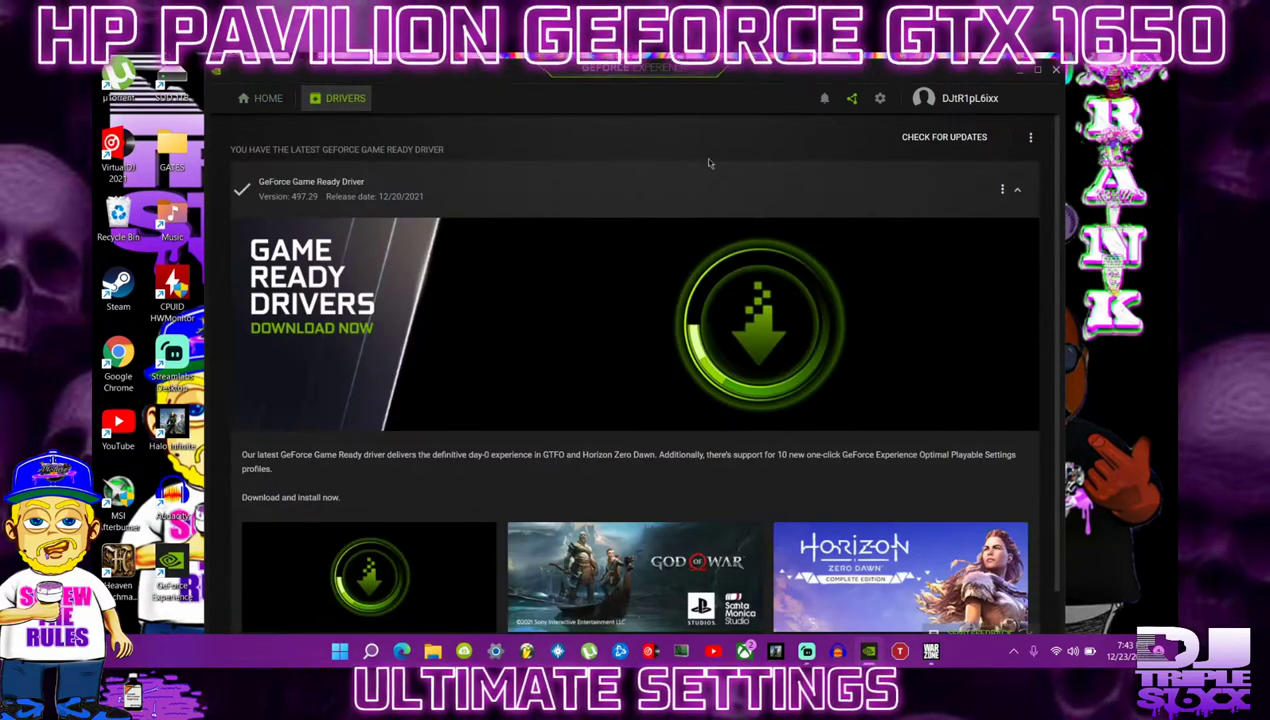
{"action": "left_click", "coordinate": [926, 141]}
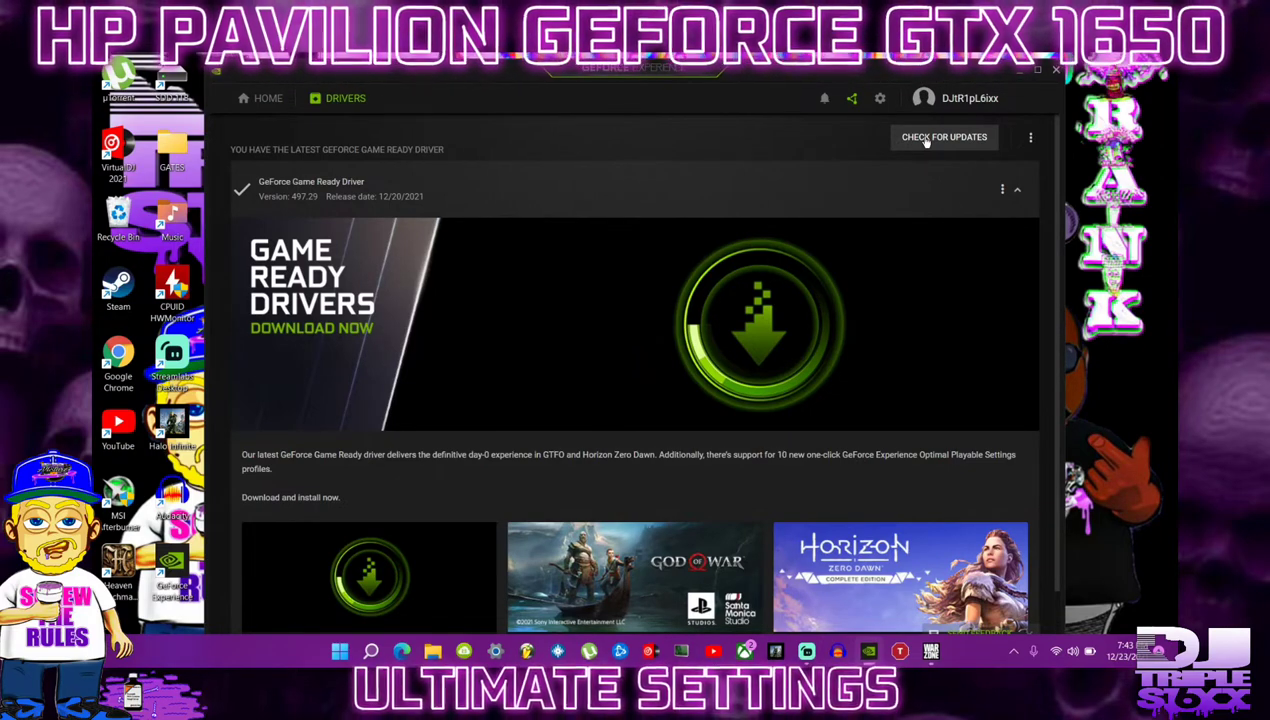
{"action": "left_click", "coordinate": [1056, 71]}
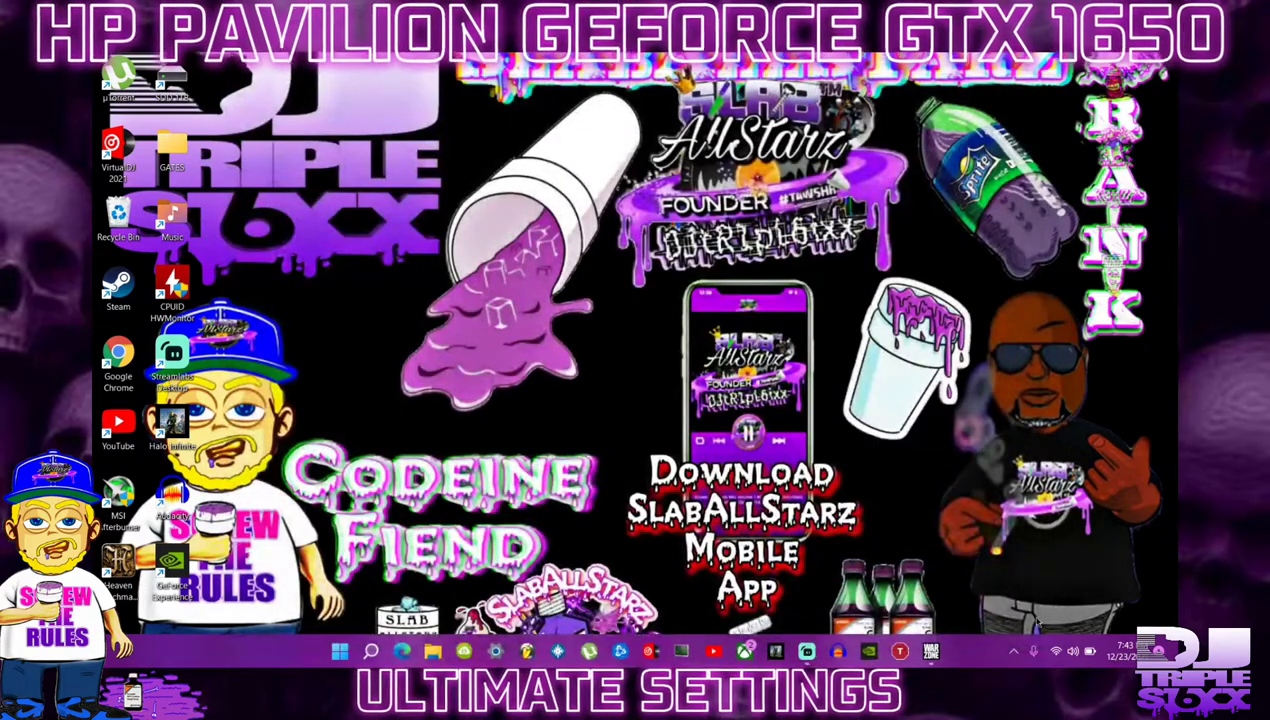
- Open NVIDIA Control Panel and examine the rendering choice under Adjust image settings with preview
{"action": "left_click", "coordinate": [1012, 655]}
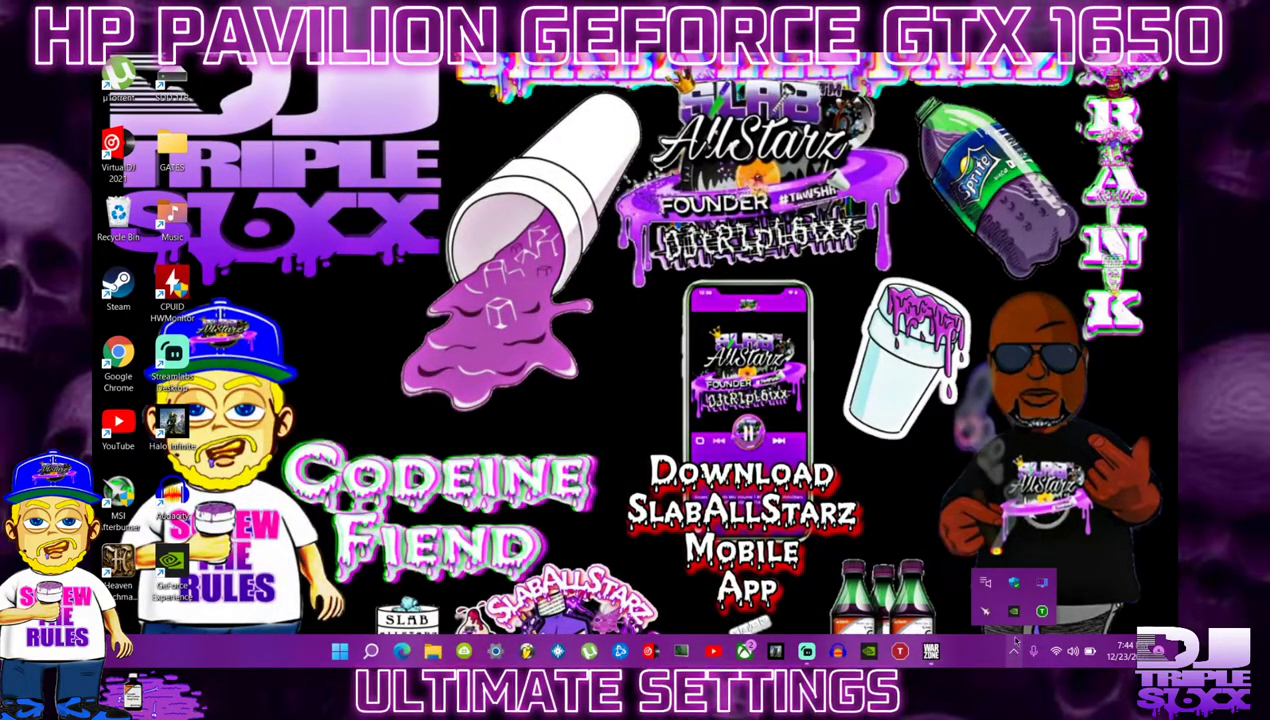
{"action": "right_click", "coordinate": [1014, 614]}
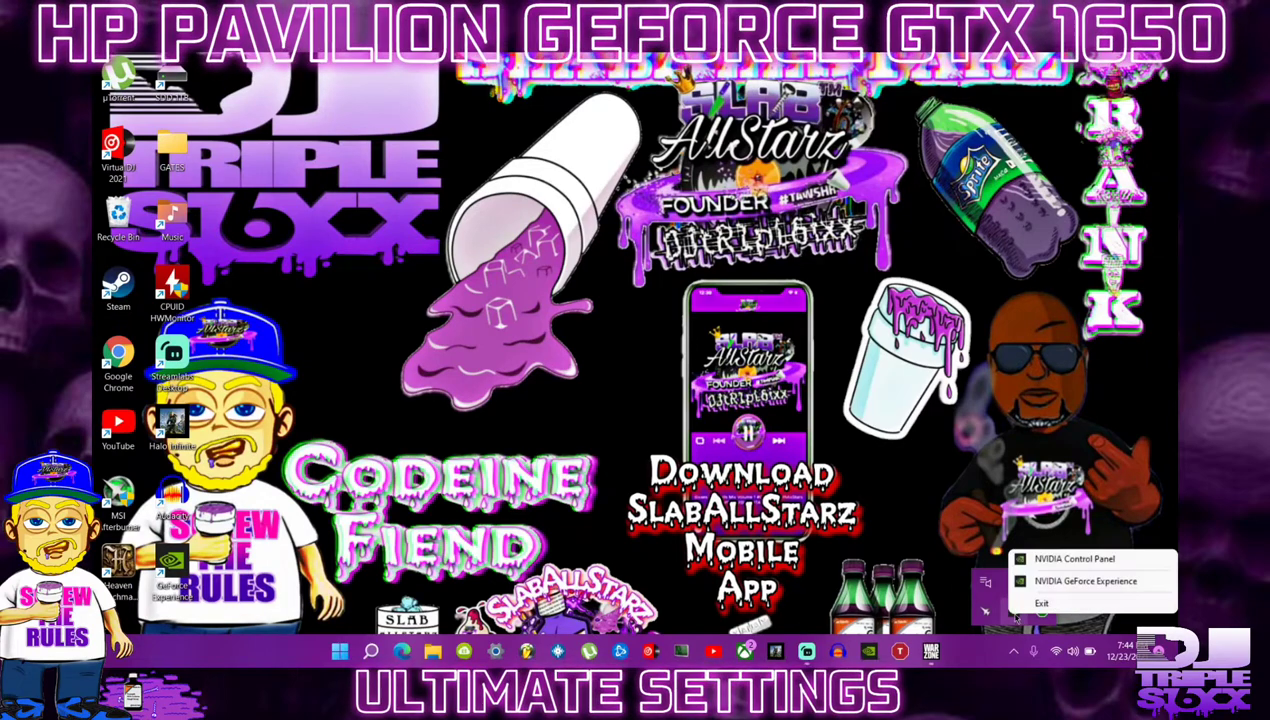
{"action": "left_click", "coordinate": [1048, 560]}
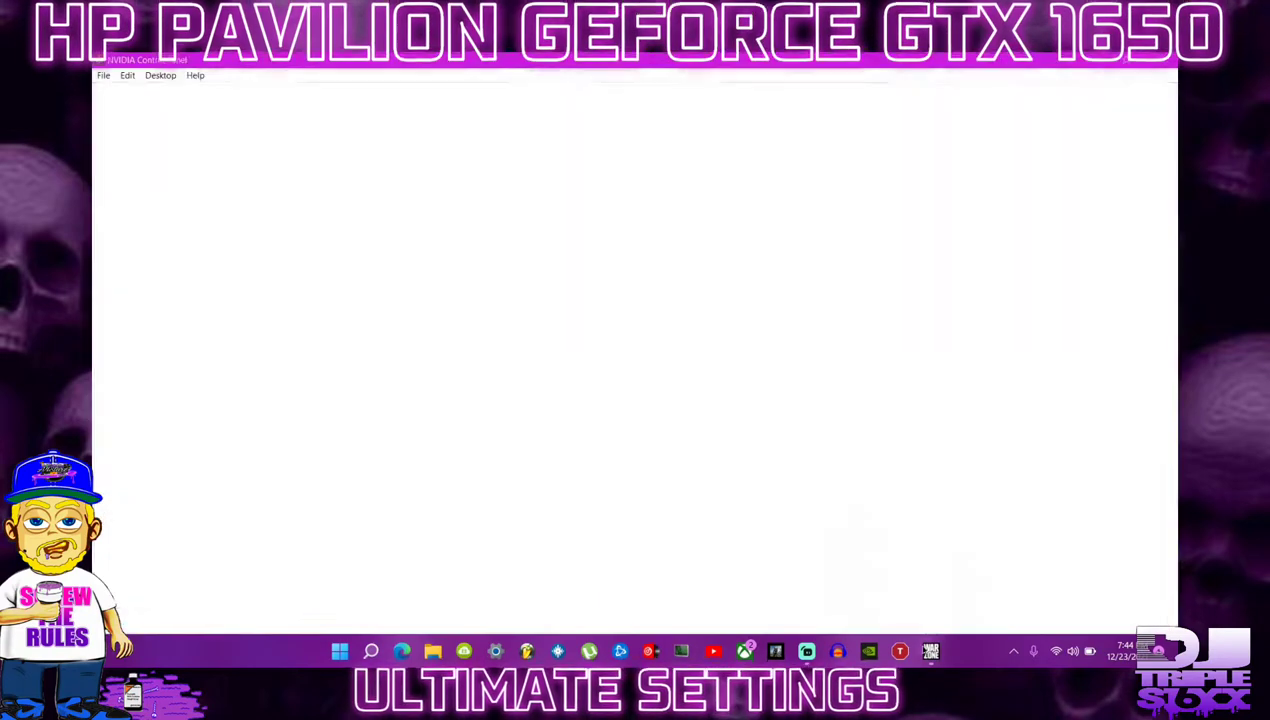
{"action": "mouse_move", "coordinate": [918, 652]}
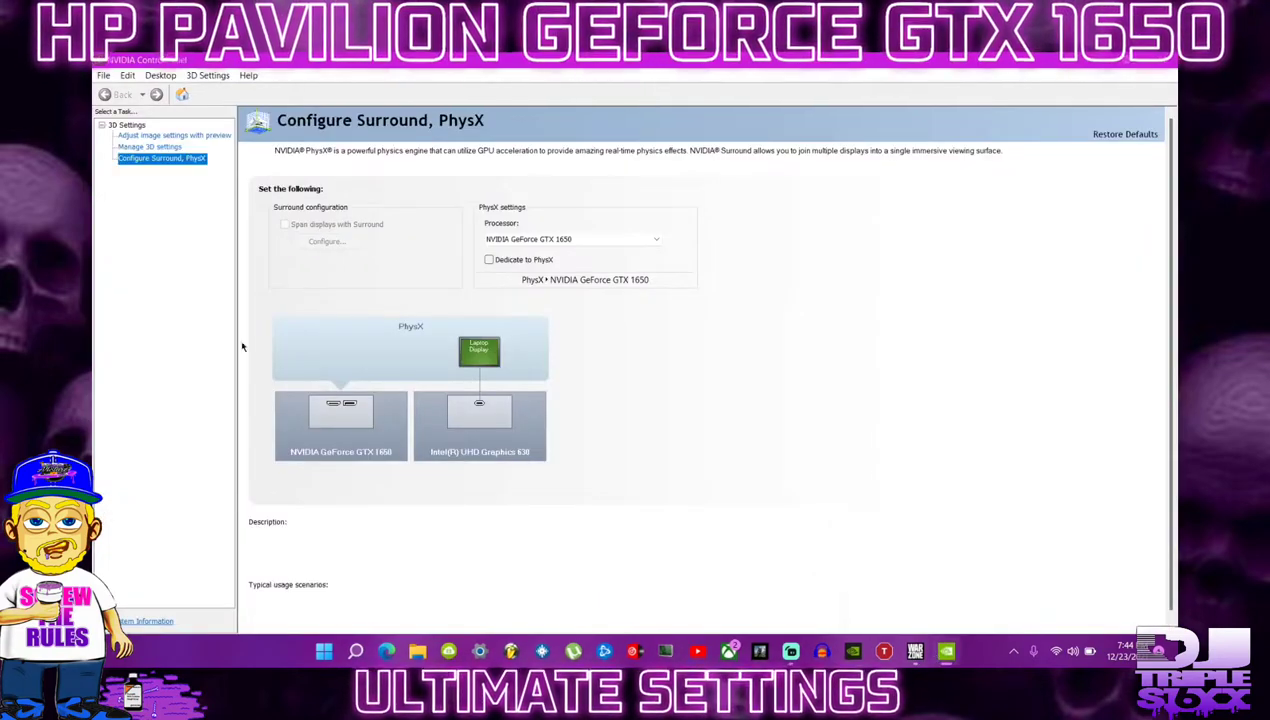
{"action": "left_click", "coordinate": [124, 139]}
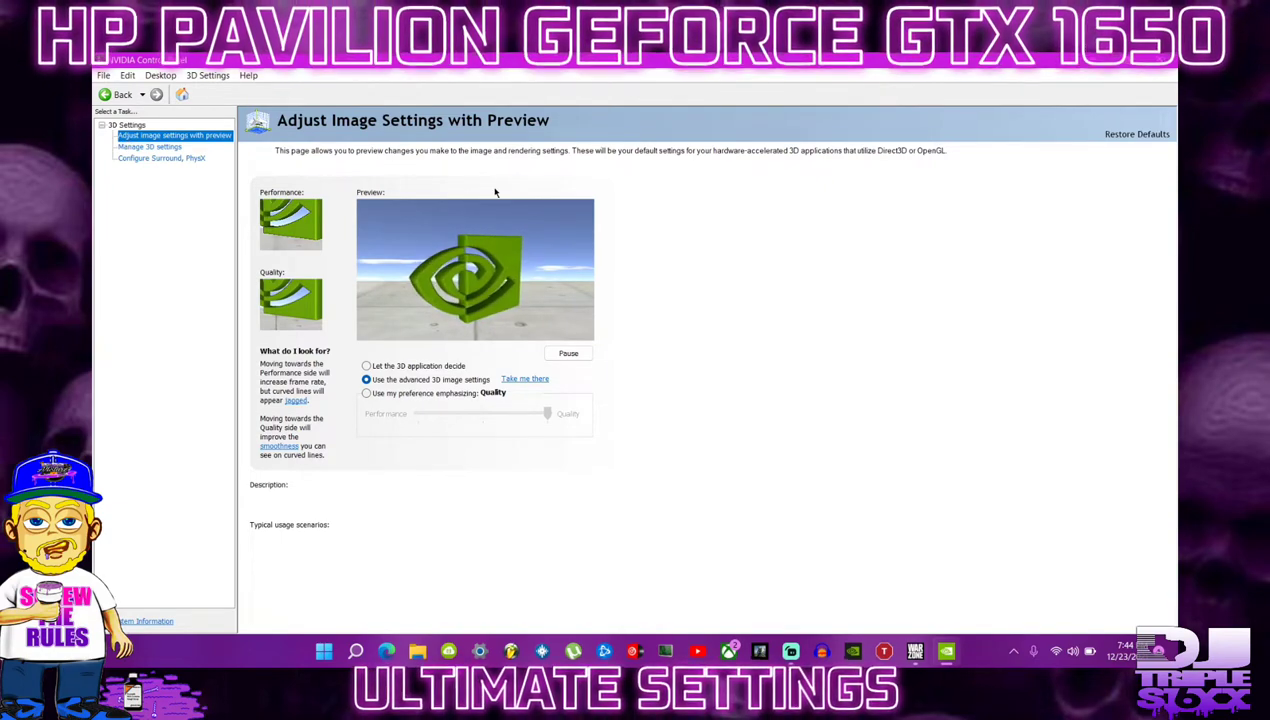
{"action": "mouse_move", "coordinate": [380, 382]}
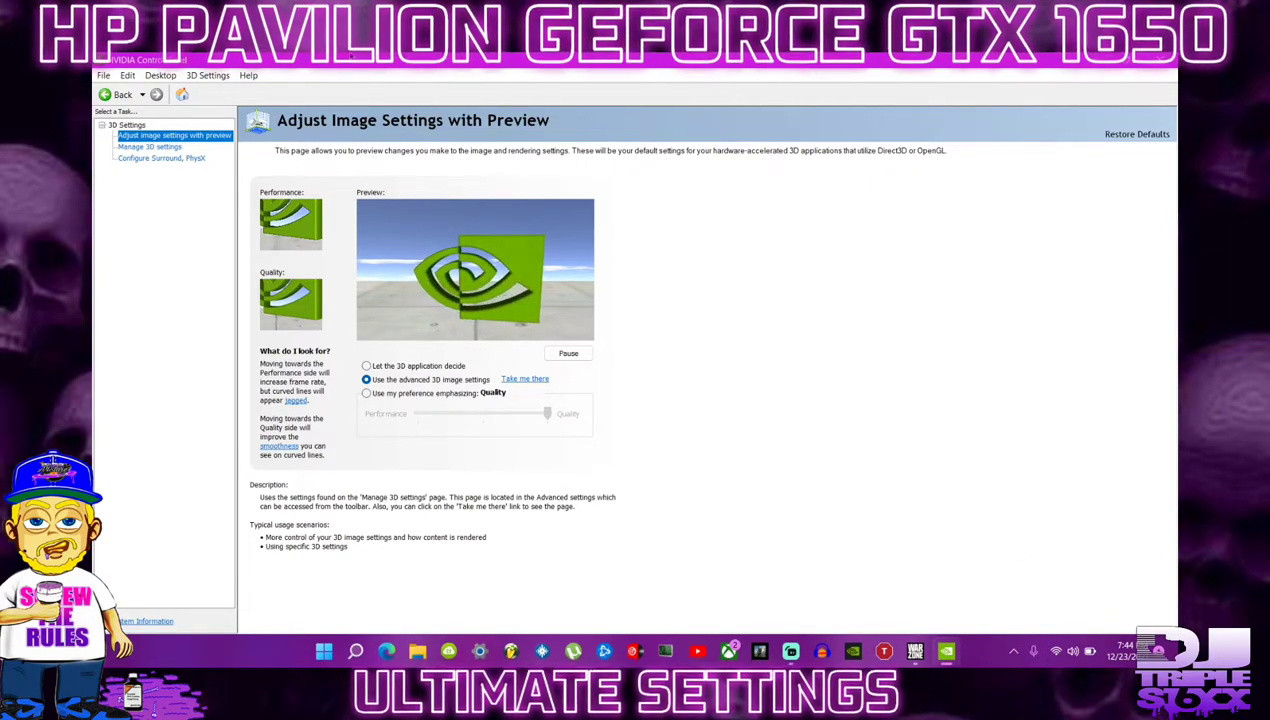
- In the global Manage 3D settings, confirm Image Sharpening as On with Sharpen 0.50 and Ignore film grain 0.17
{"action": "left_click", "coordinate": [157, 147]}
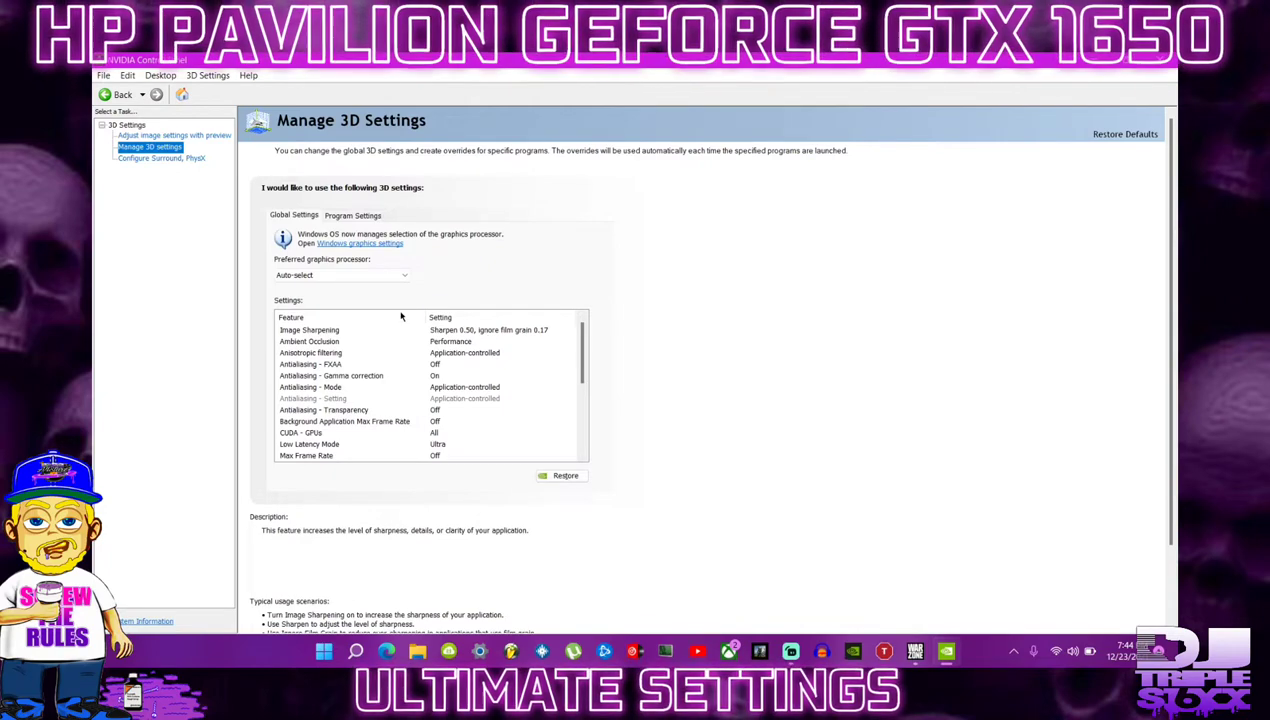
{"action": "left_click", "coordinate": [497, 332]}
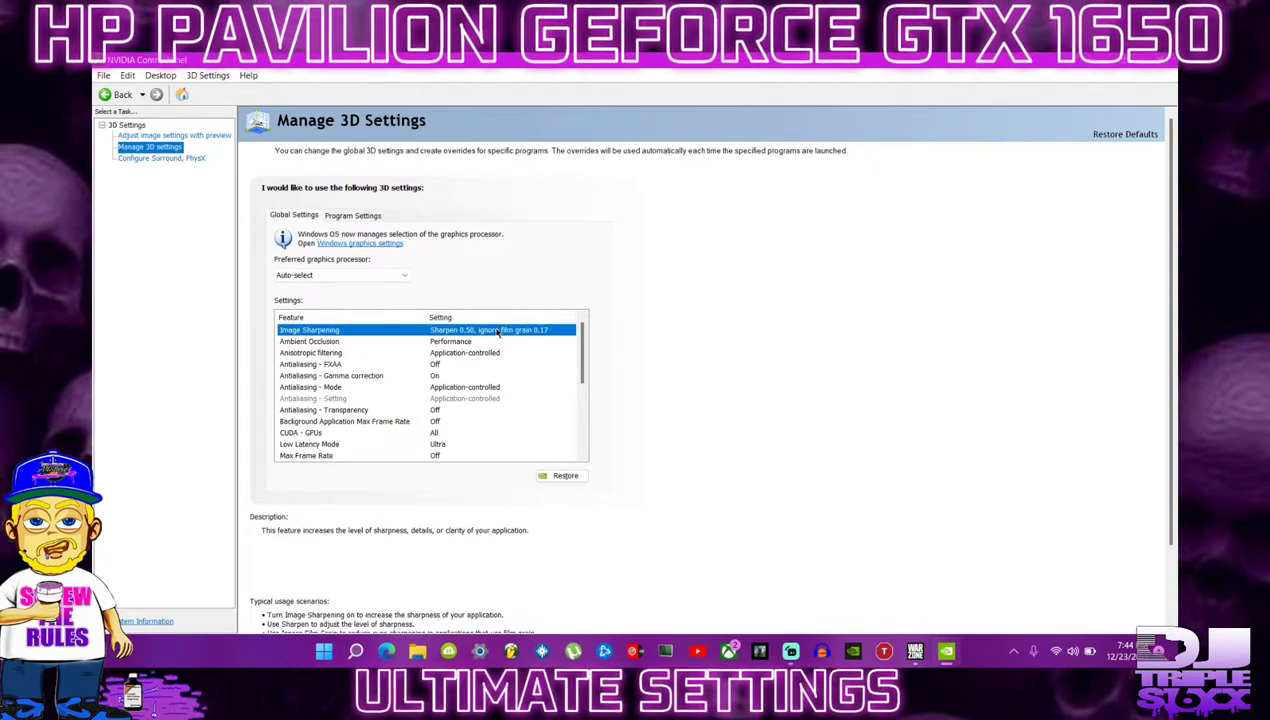
{"action": "left_click", "coordinate": [522, 331]}
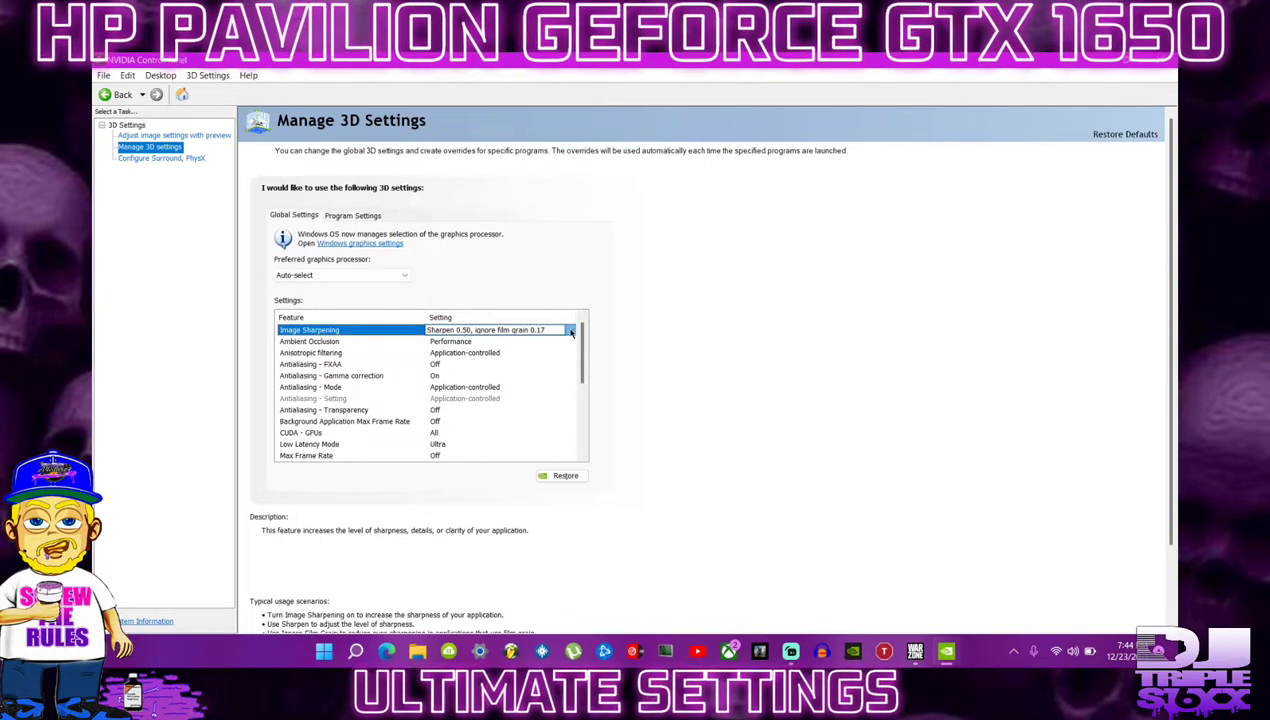
{"action": "left_click", "coordinate": [571, 332]}
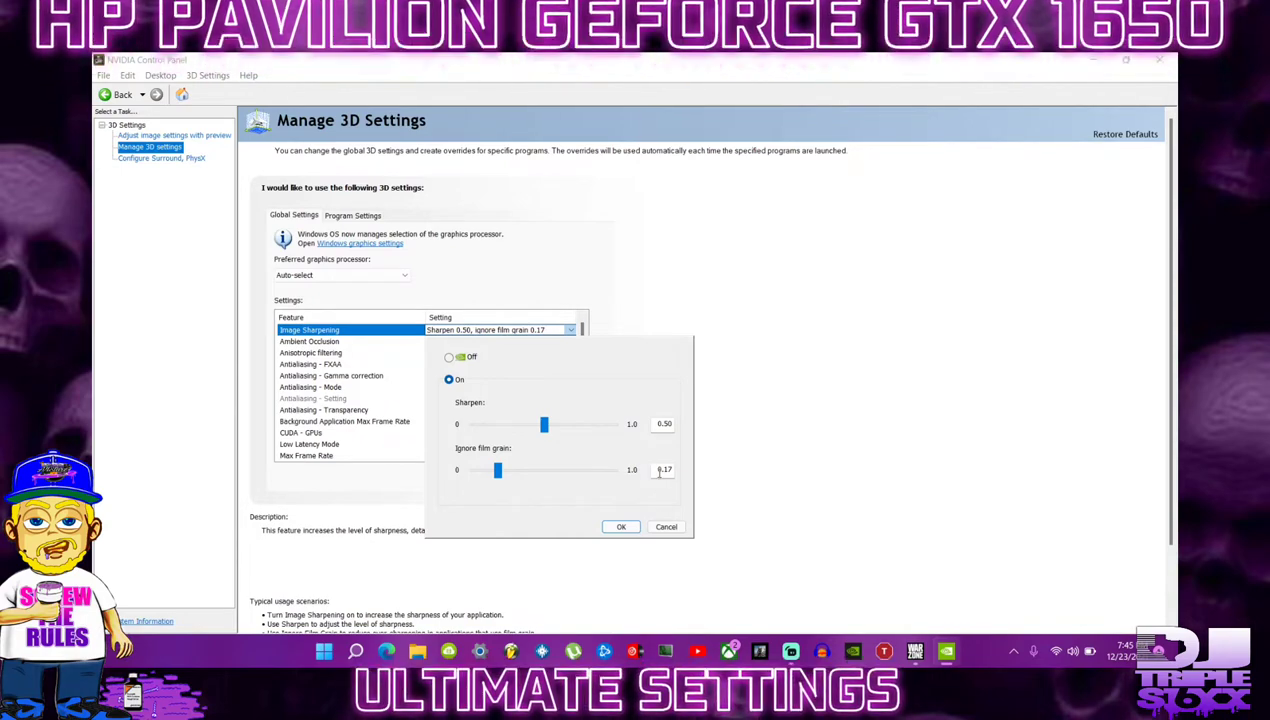
{"action": "left_click", "coordinate": [621, 527]}
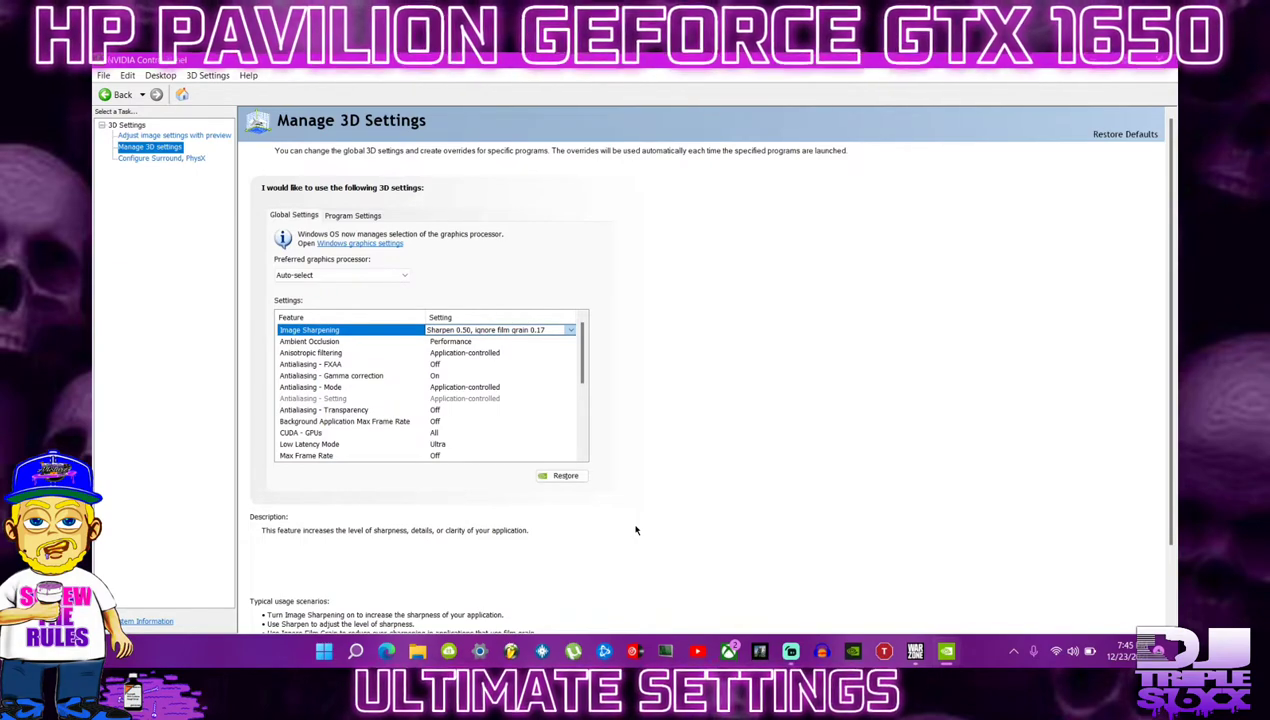
- Examine the remaining global 3D settings, from Ambient Occlusion through Low Latency Mode and Vertical sync to Virtual Reality – Variable Rate Super Sampling
{"action": "mouse_move", "coordinate": [284, 343]}
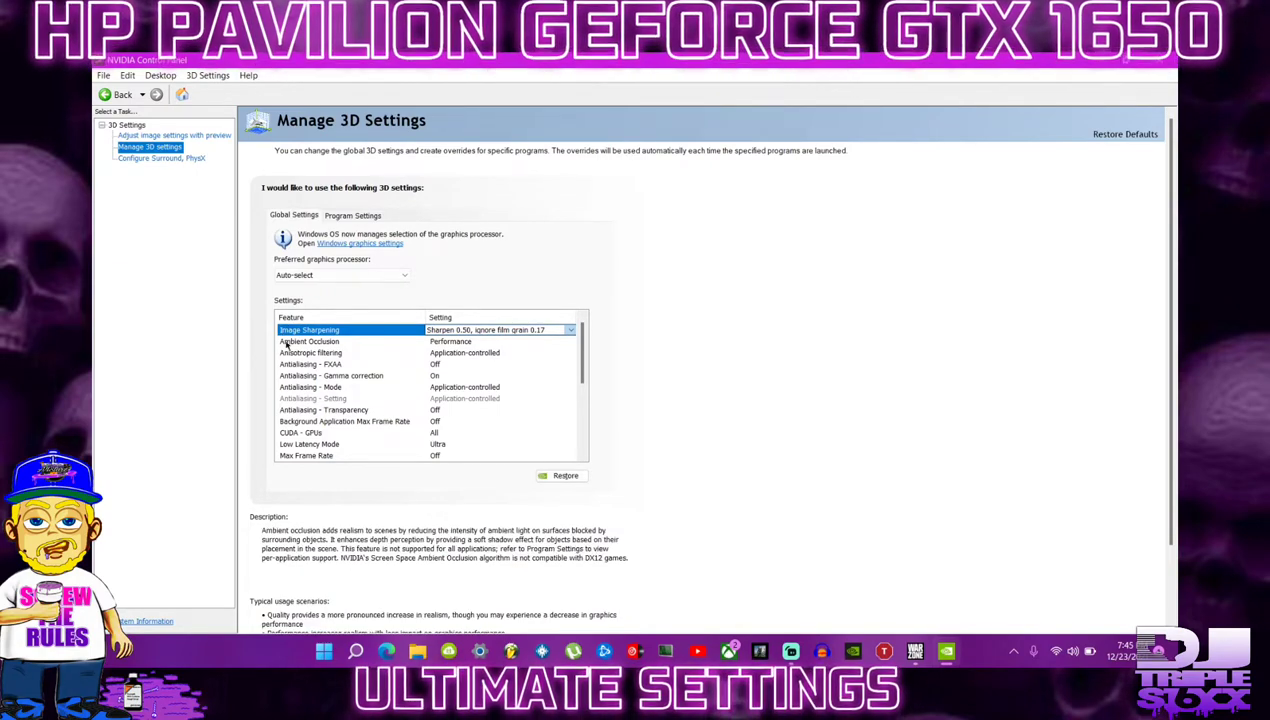
{"action": "mouse_move", "coordinate": [321, 355]}
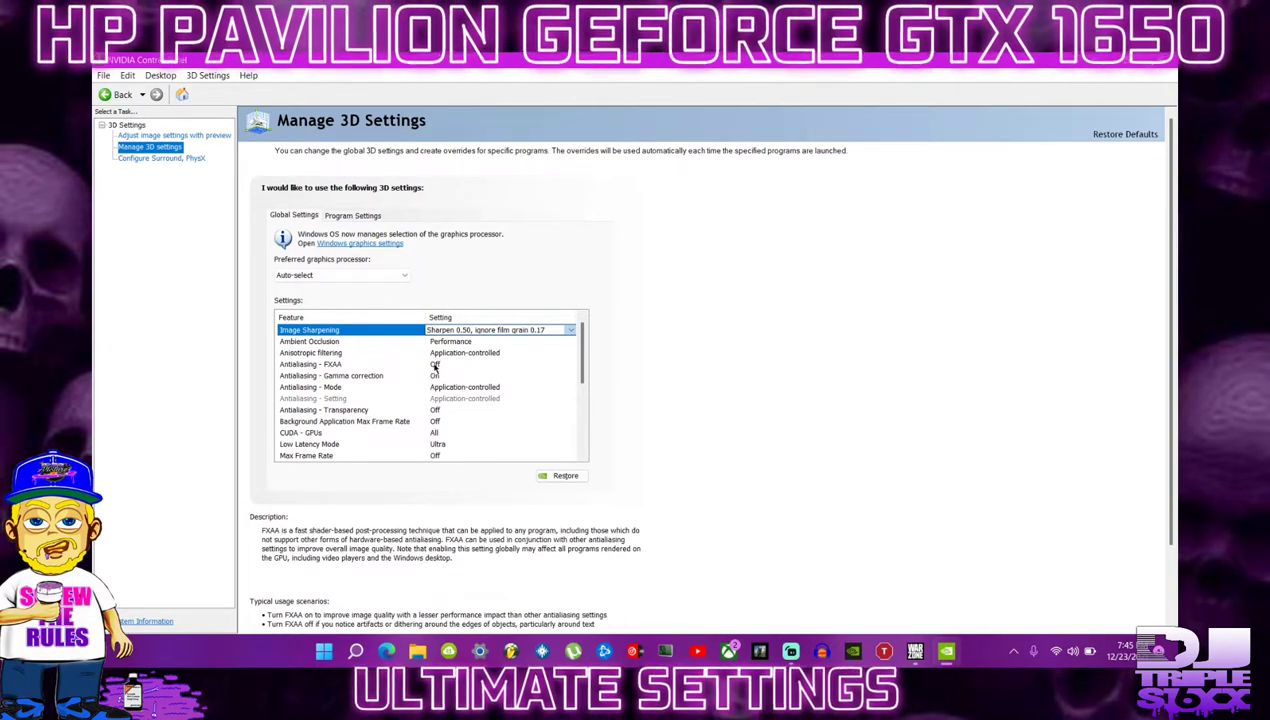
{"action": "mouse_move", "coordinate": [300, 379]}
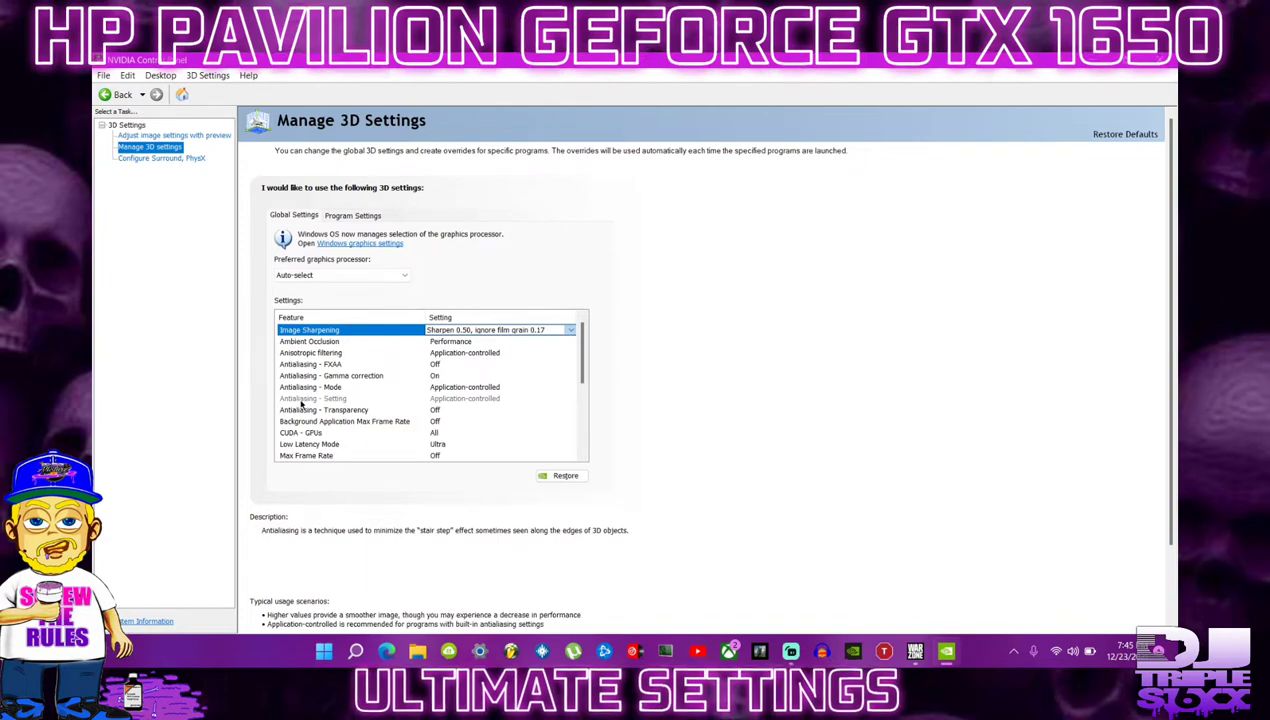
{"action": "mouse_move", "coordinate": [372, 414]}
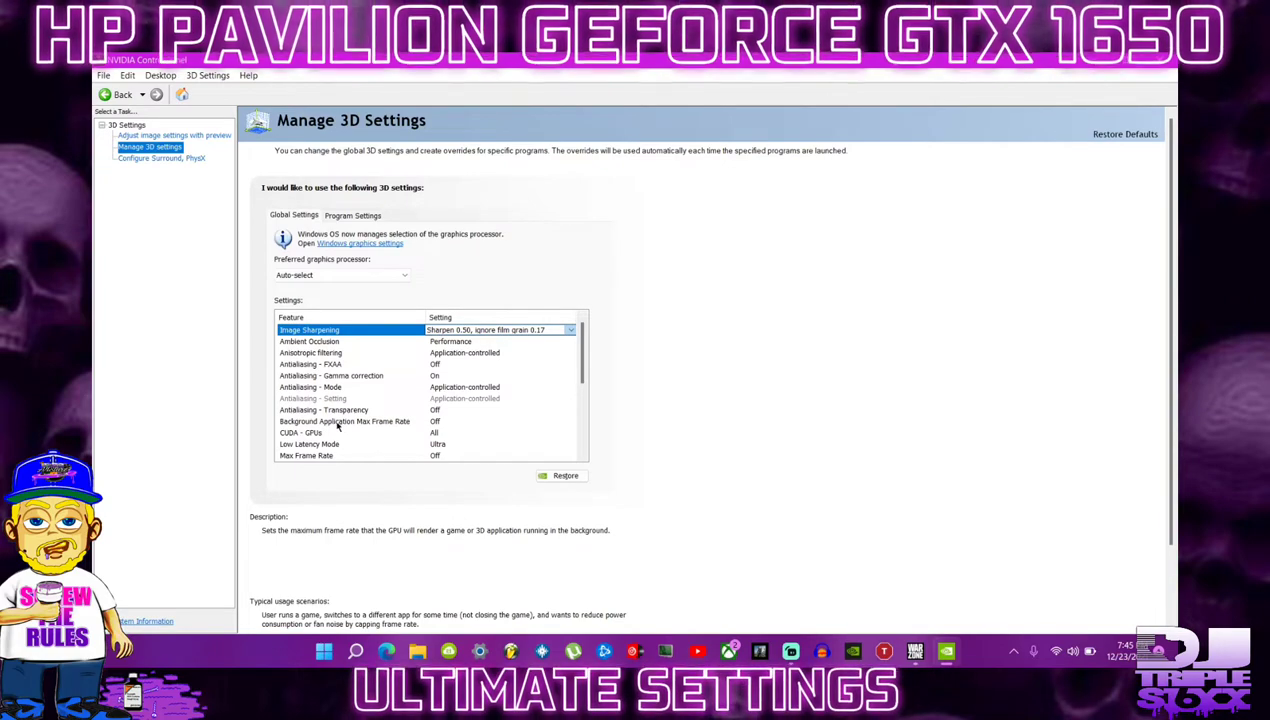
{"action": "mouse_move", "coordinate": [313, 434]}
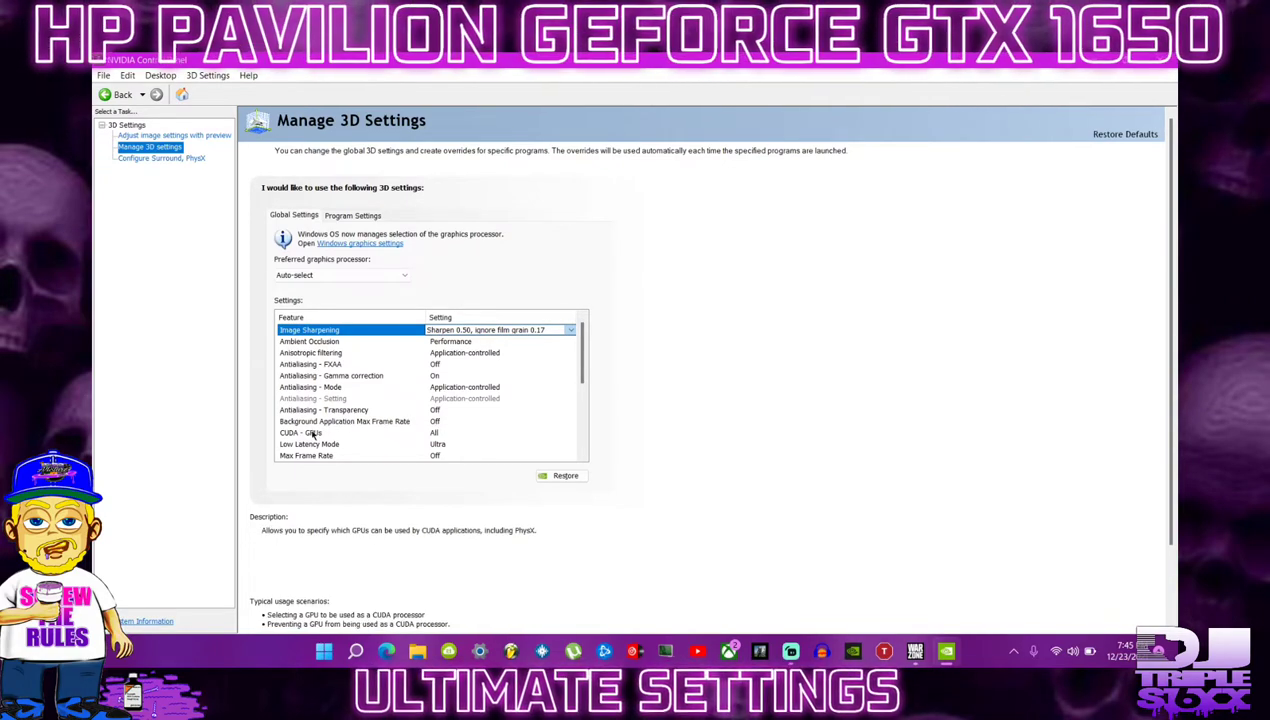
{"action": "mouse_move", "coordinate": [436, 444]}
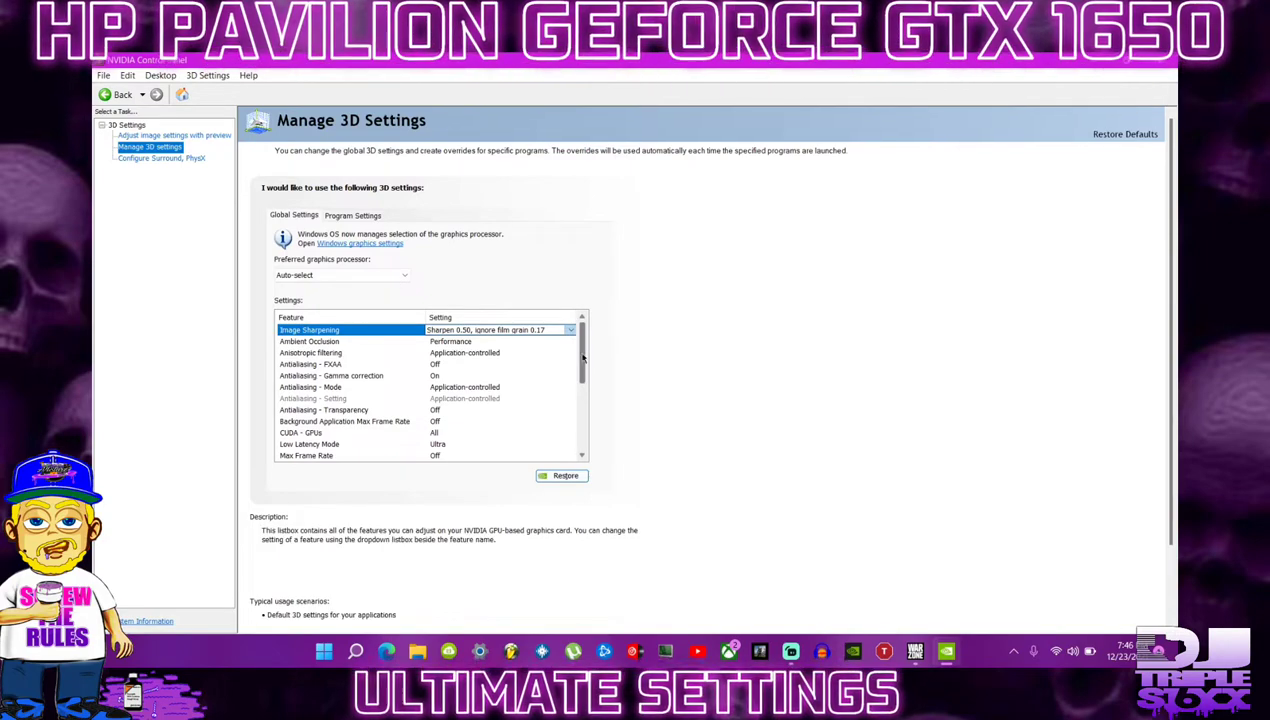
{"action": "left_click_drag", "start_coordinate": [582, 457], "coordinate": [582, 457]}
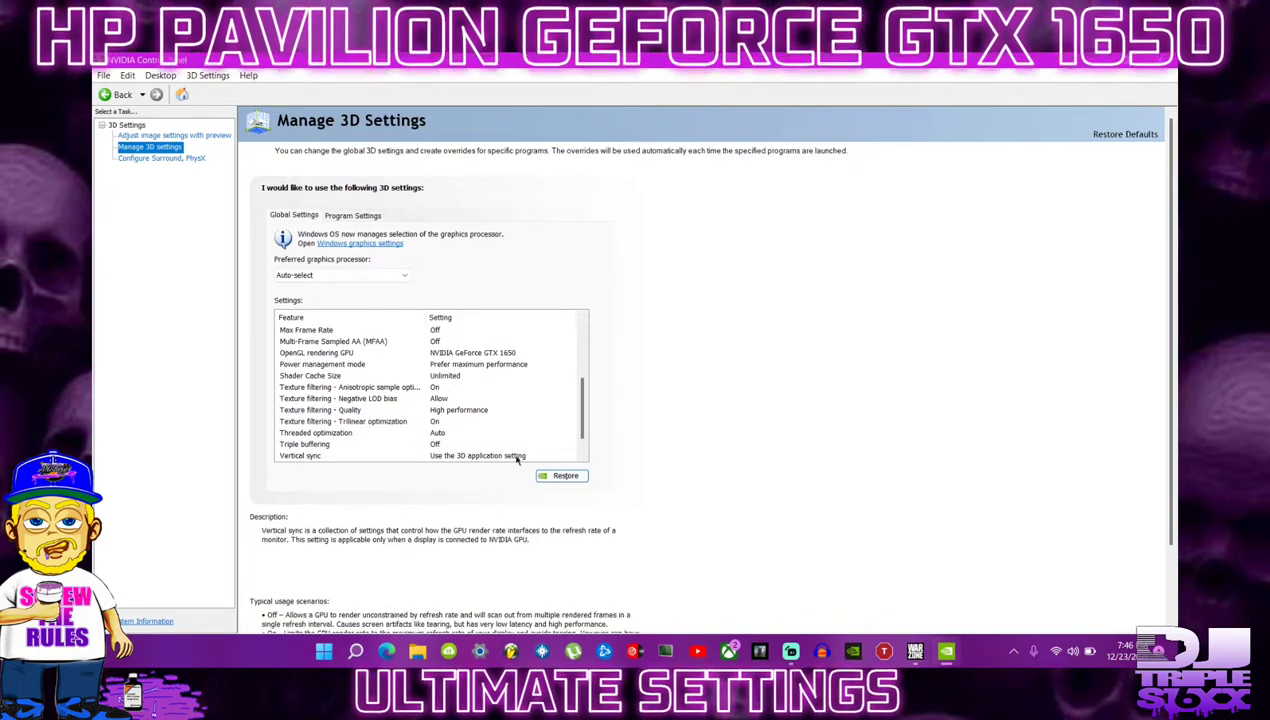
{"action": "left_click", "coordinate": [582, 457]}
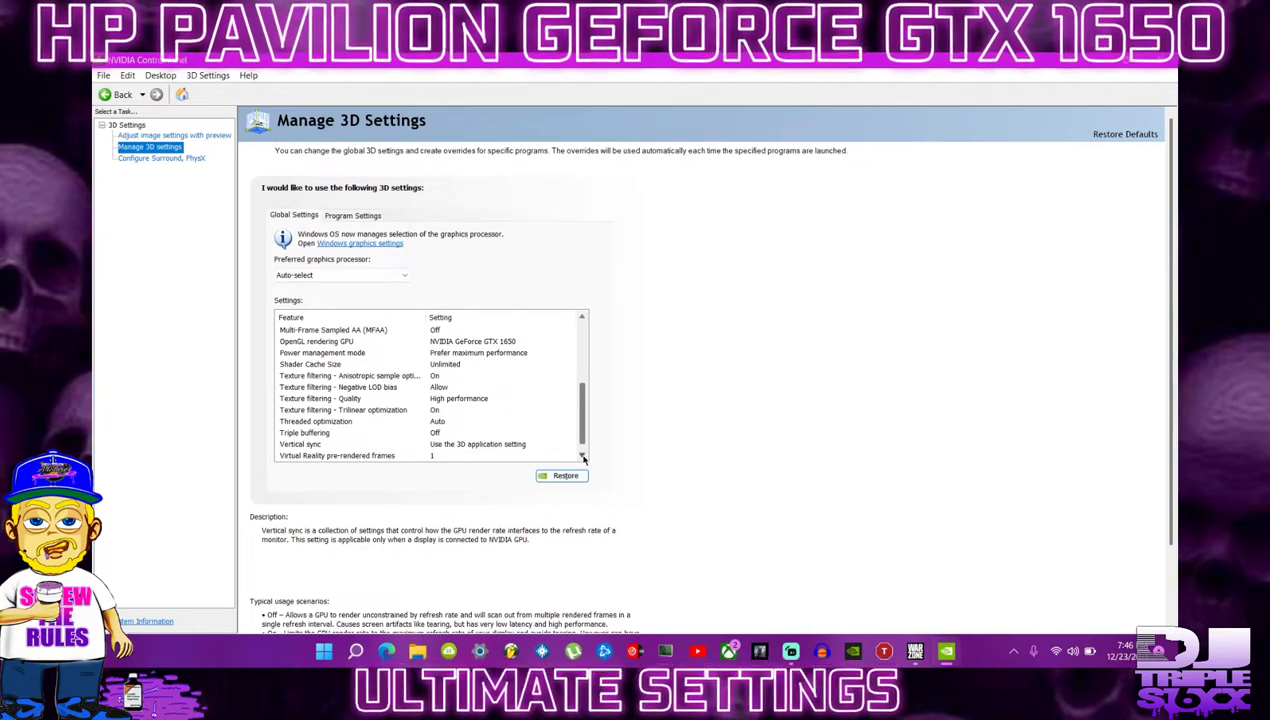
{"action": "left_click", "coordinate": [582, 318]}
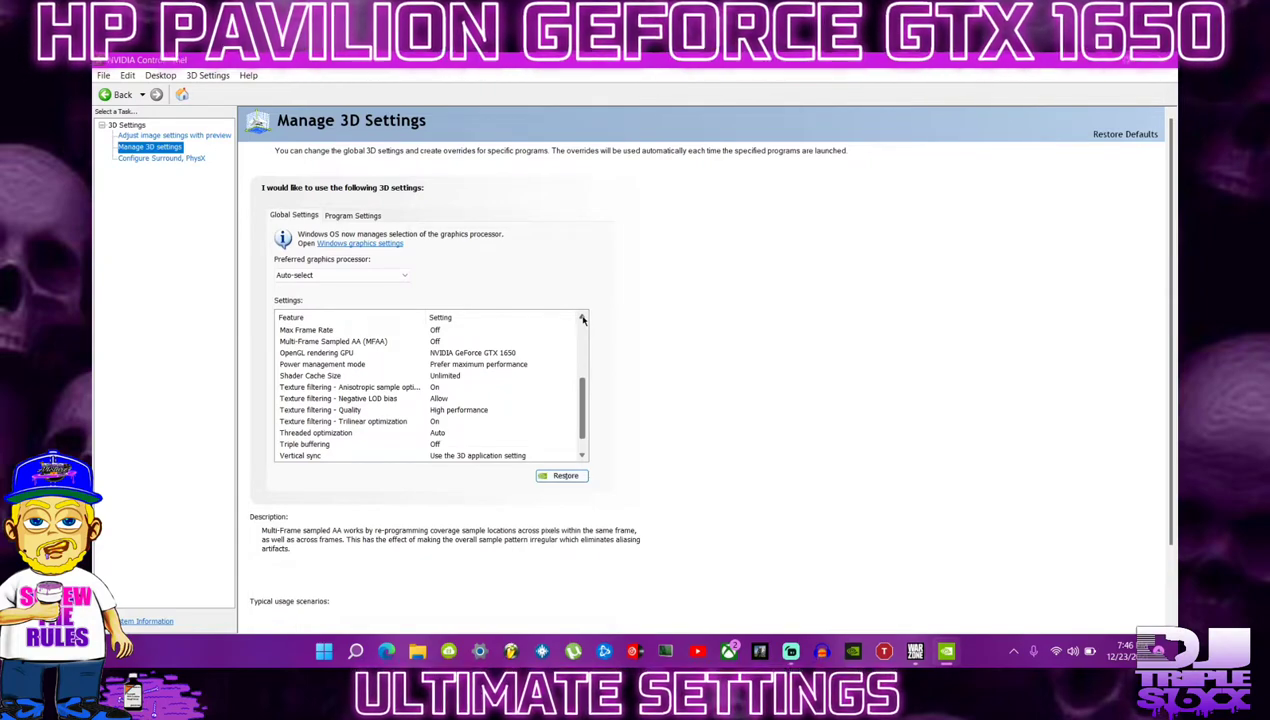
{"action": "scroll", "coordinate": [410, 395], "scroll_direction": "down", "scroll_amount": 2}
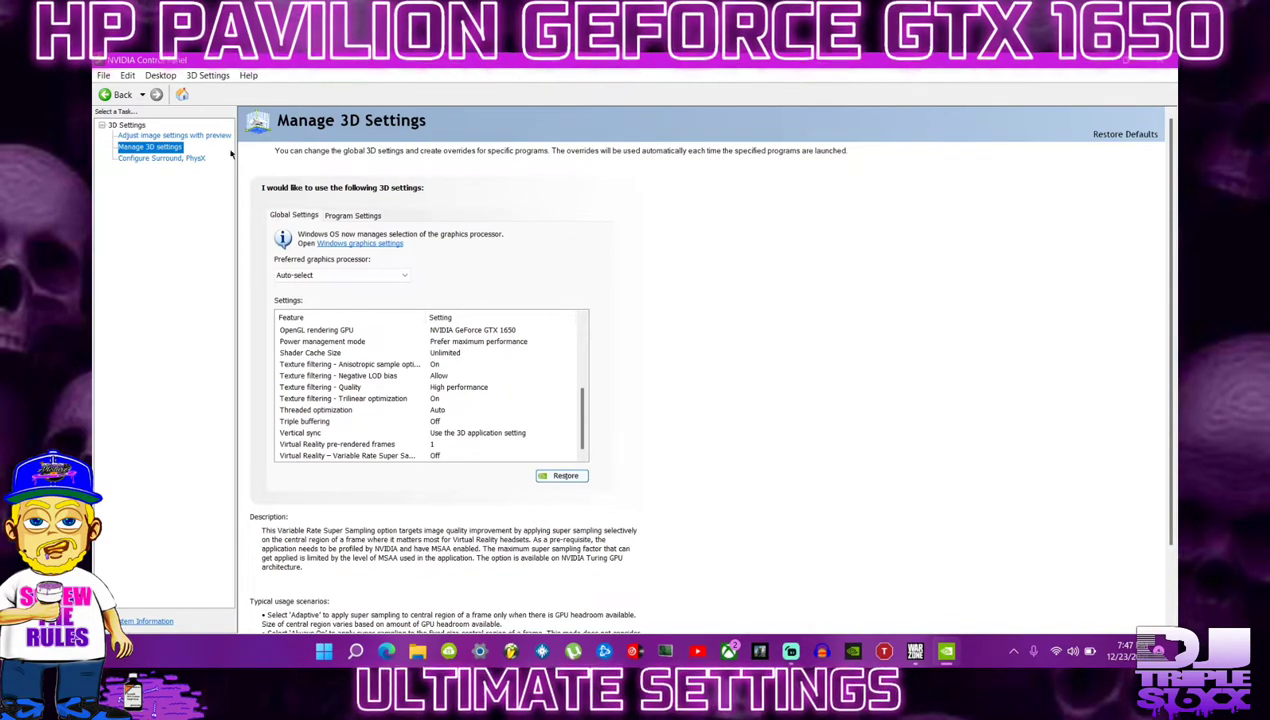
- Open Configure Surround, PhysX, check the available PhysX processor choices without changing them, and close NVIDIA Control Panel
{"action": "left_click", "coordinate": [160, 158]}
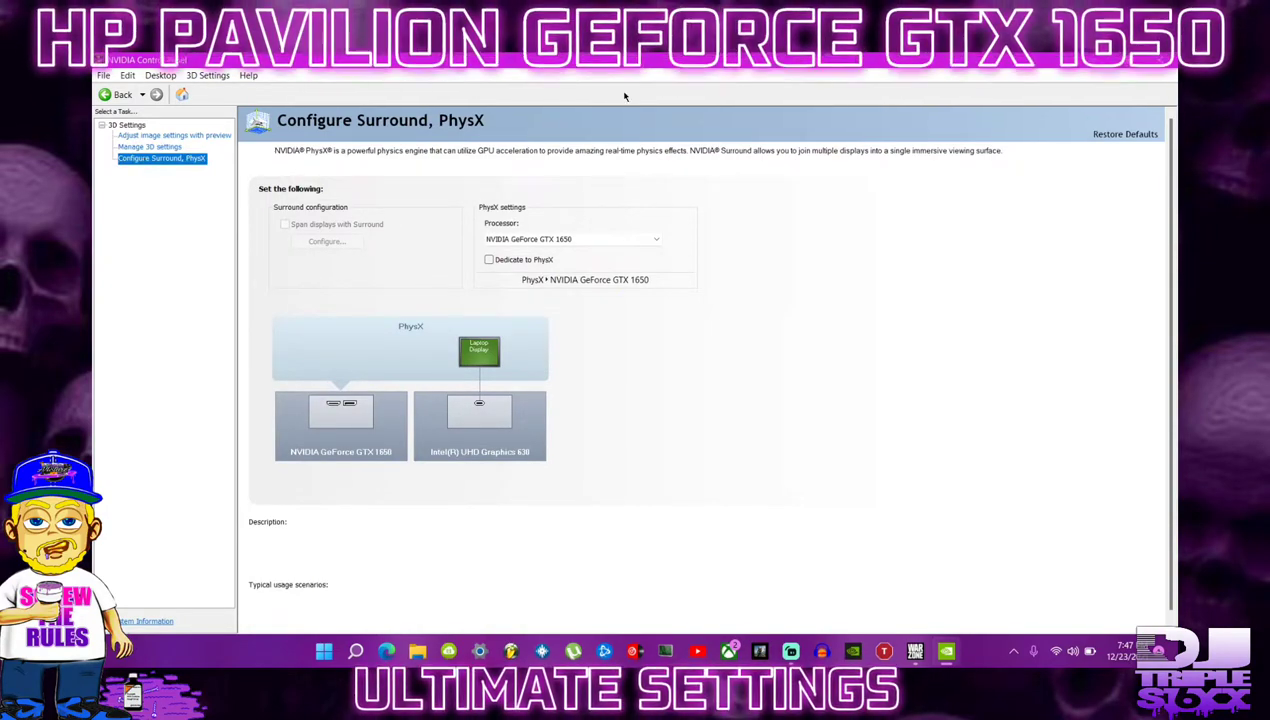
{"action": "left_click", "coordinate": [658, 241]}
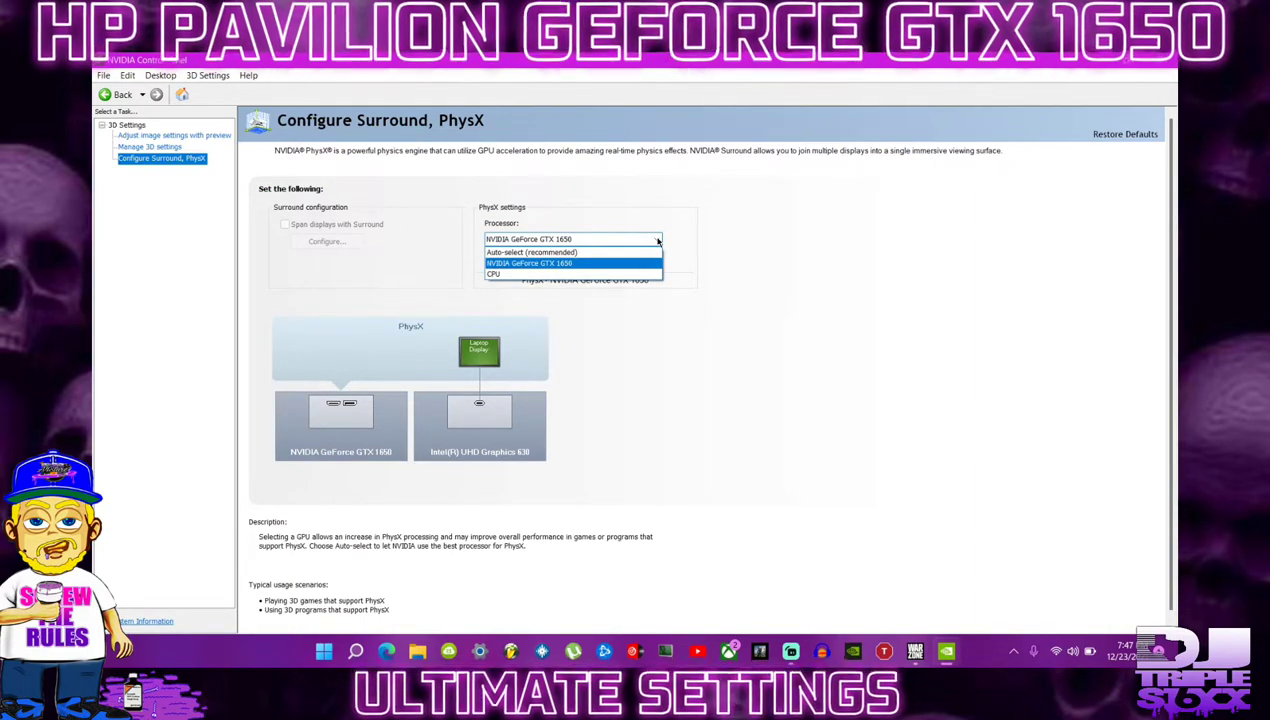
{"action": "left_click", "coordinate": [658, 241]}
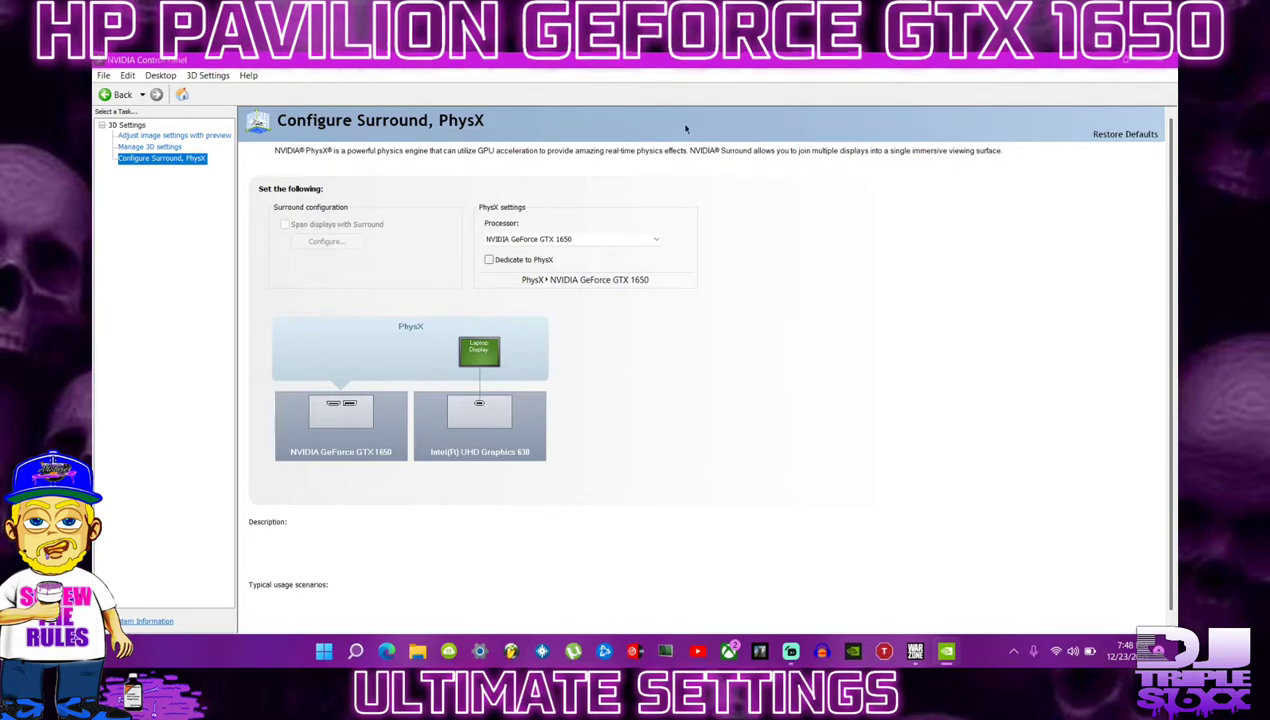
{"action": "mouse_move", "coordinate": [626, 238]}
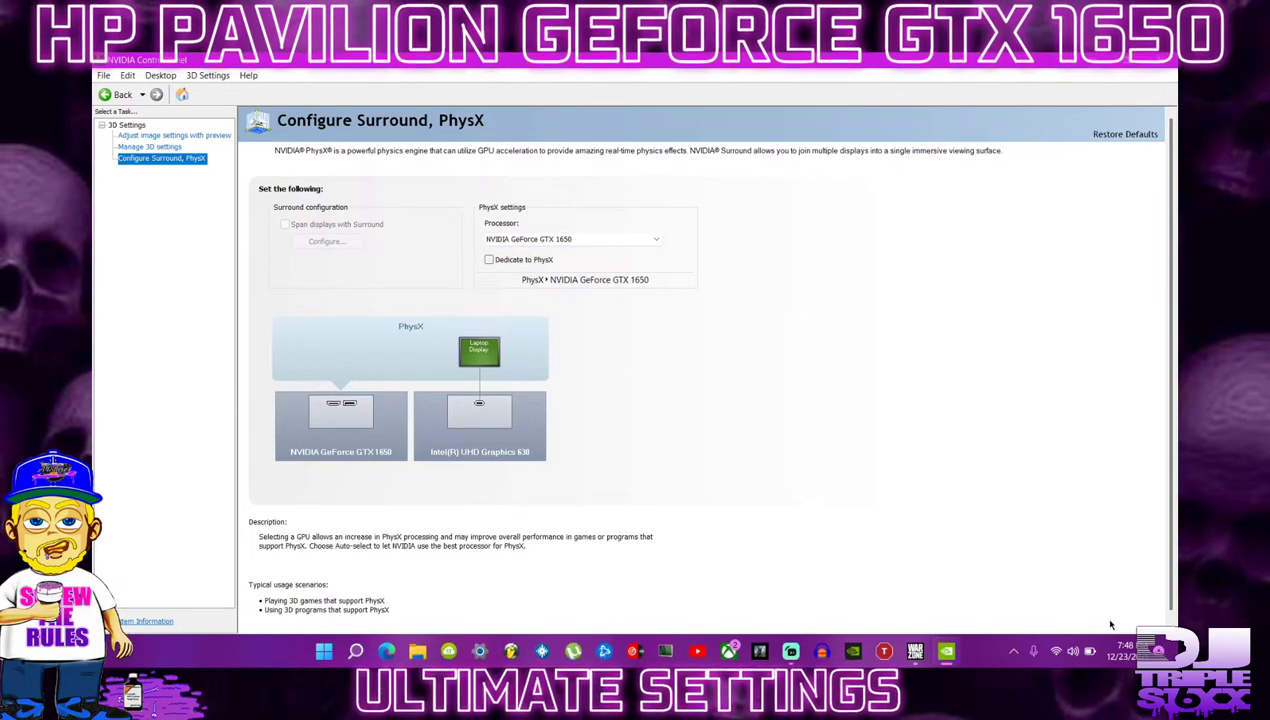
{"action": "left_click", "coordinate": [1164, 64]}
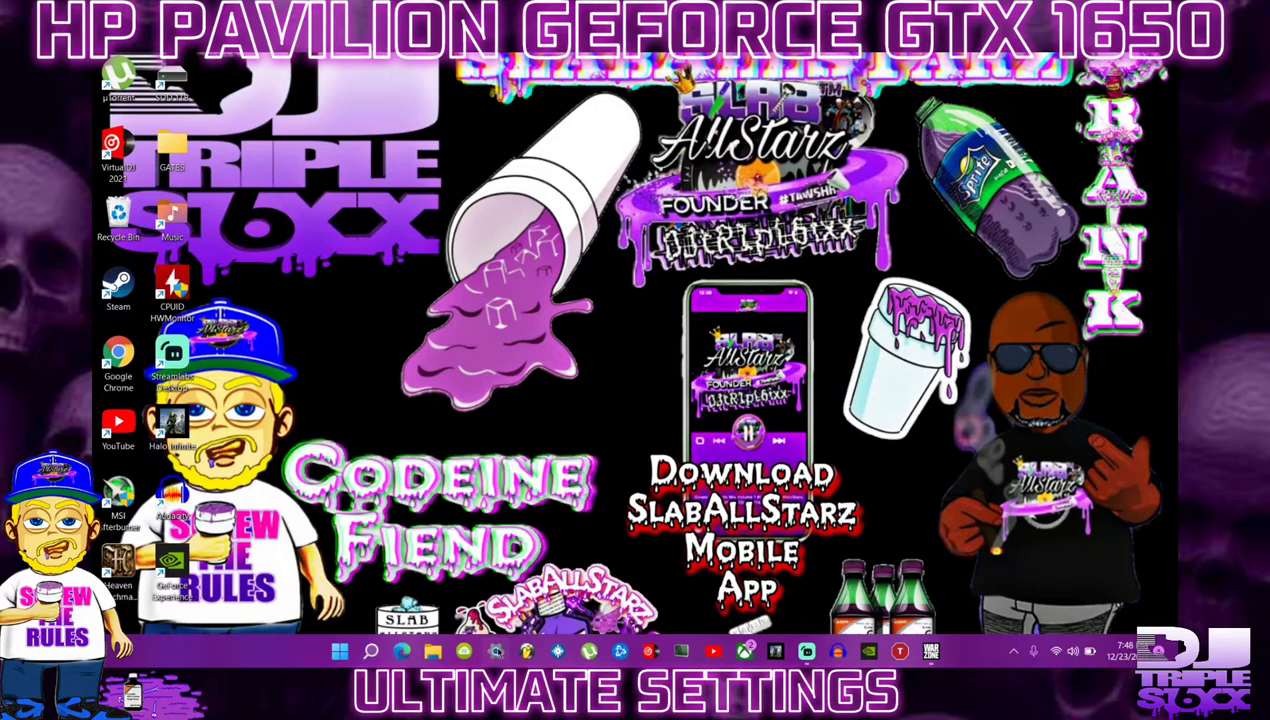
{"action": "key", "text": "super+i"}
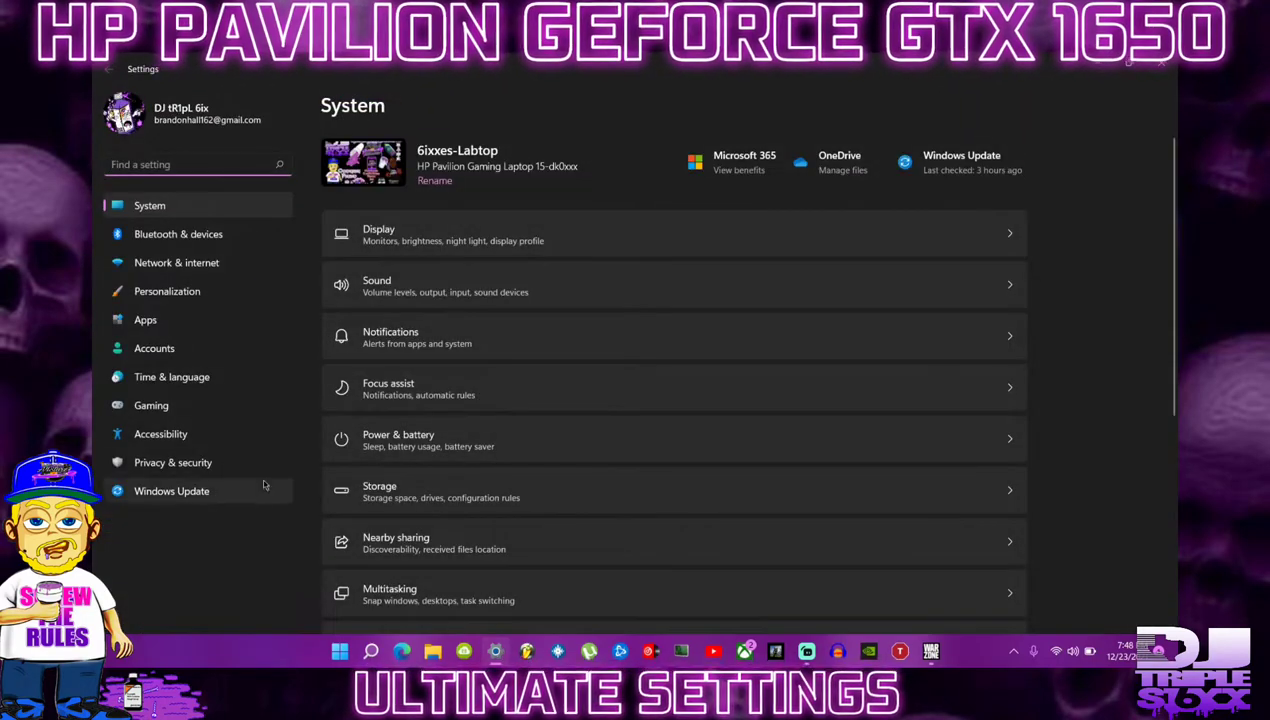
{"action": "left_click", "coordinate": [151, 409]}
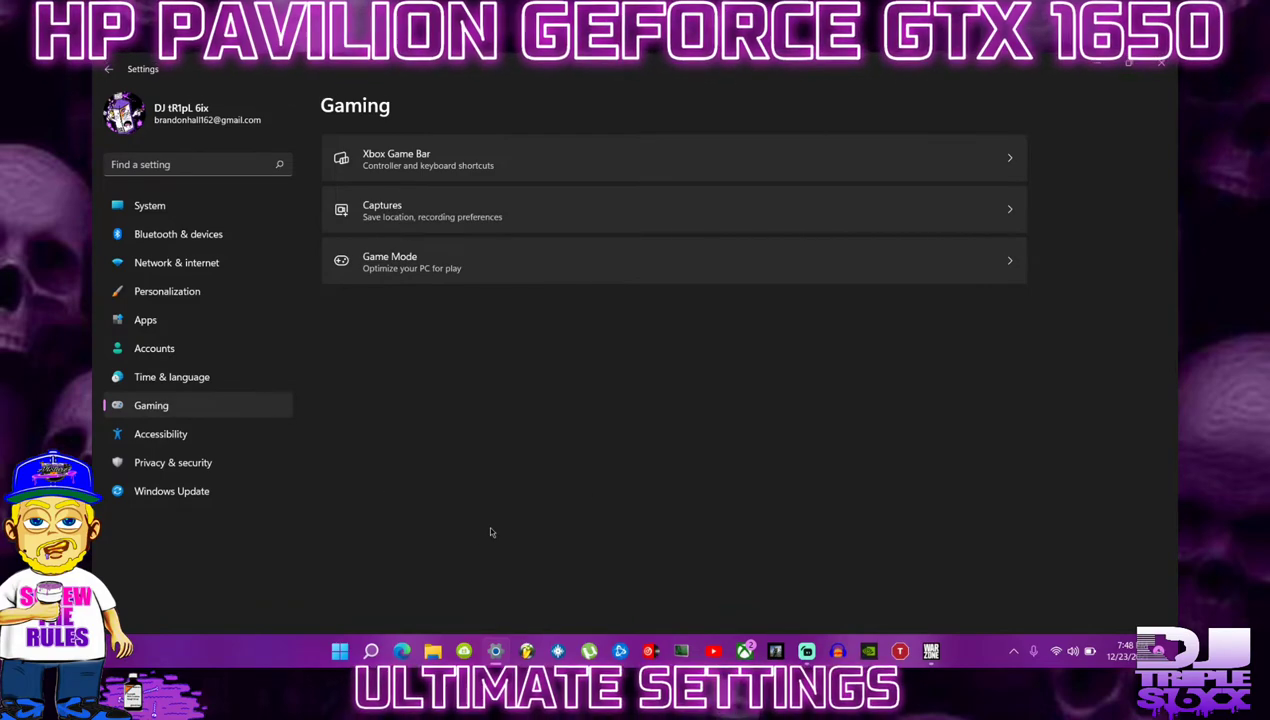
{"action": "key", "text": "alt+F4"}
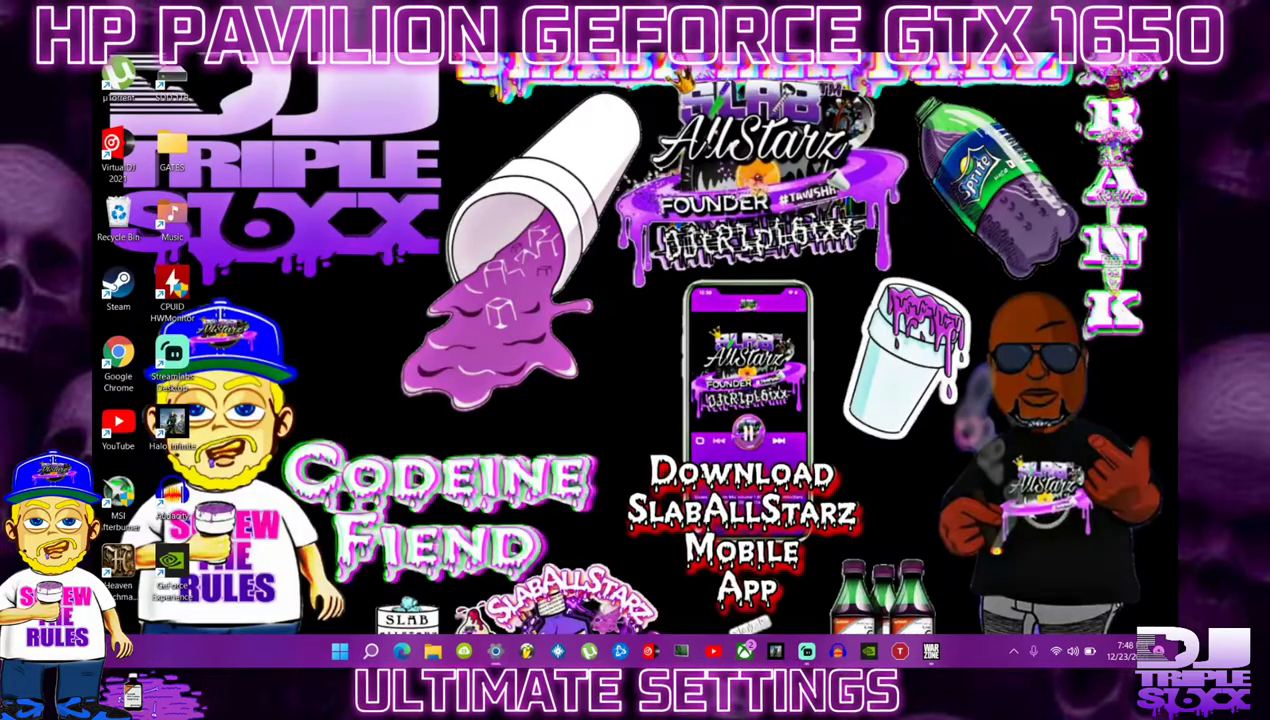
- Search Windows for "gami" and open Game Mode settings to check whether Game Mode is enabled
{"action": "left_click", "coordinate": [372, 651]}
{"action": "type", "text": "gamibg"}
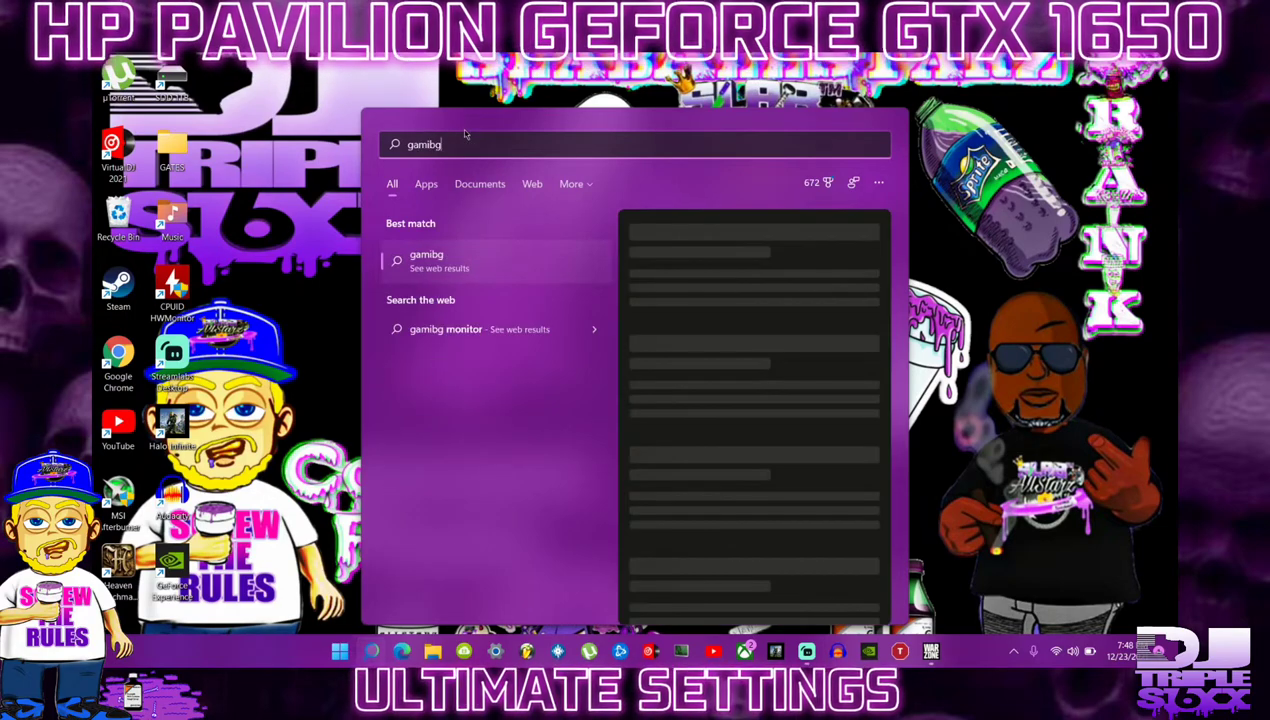
{"action": "key", "text": "BackSpace"}
{"action": "key", "text": "BackSpace"}
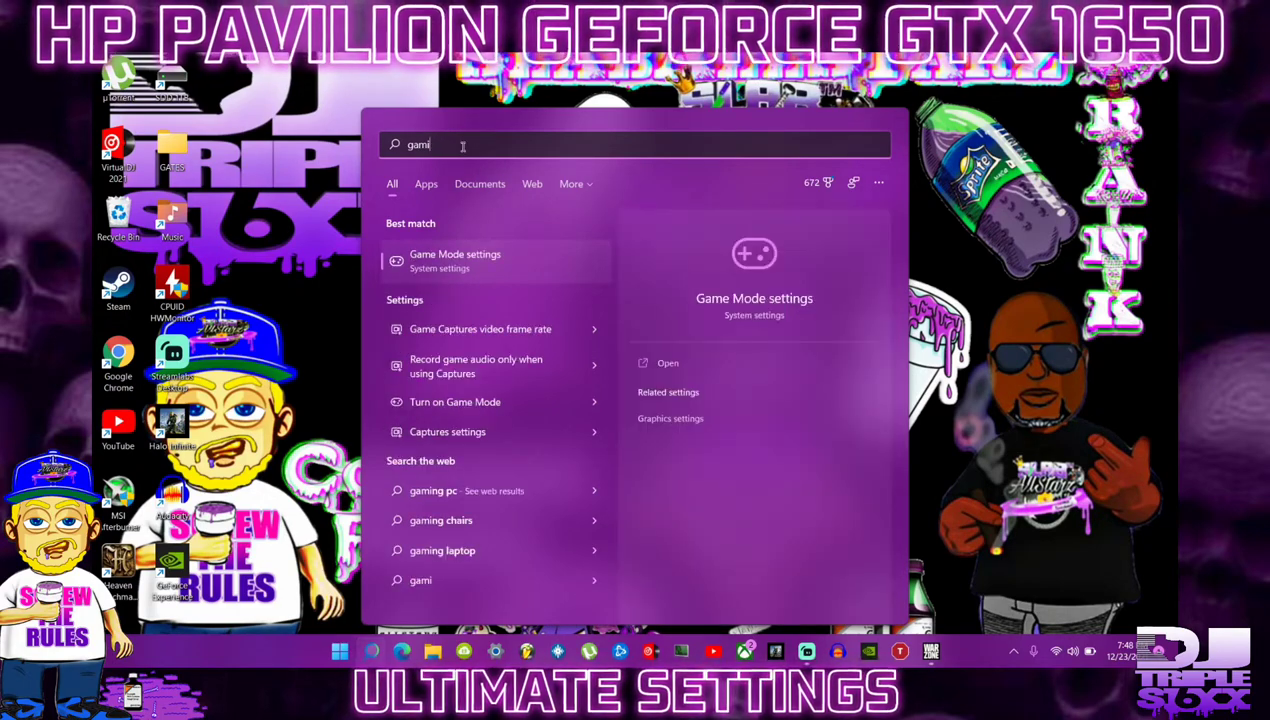
{"action": "left_click", "coordinate": [456, 260]}
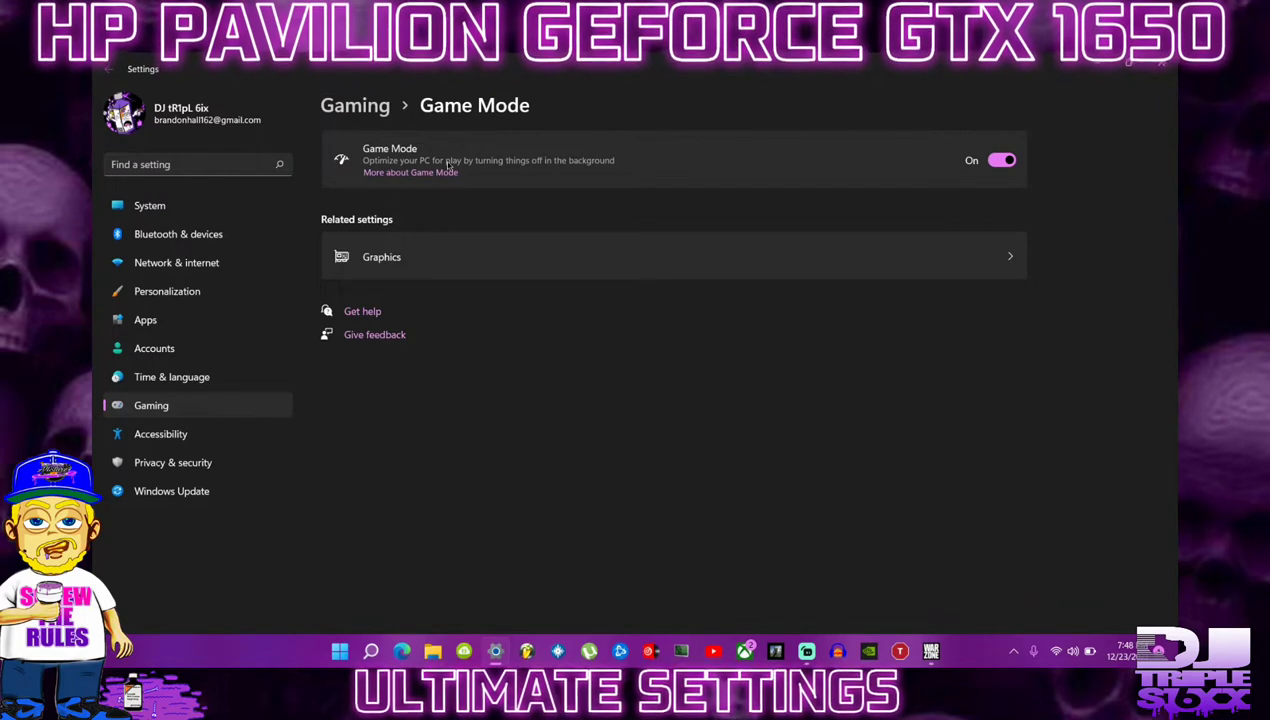
- Check the Xbox Game Bar page in the Gaming settings, view its related Graphics settings, and close Settings
{"action": "left_click", "coordinate": [152, 406]}
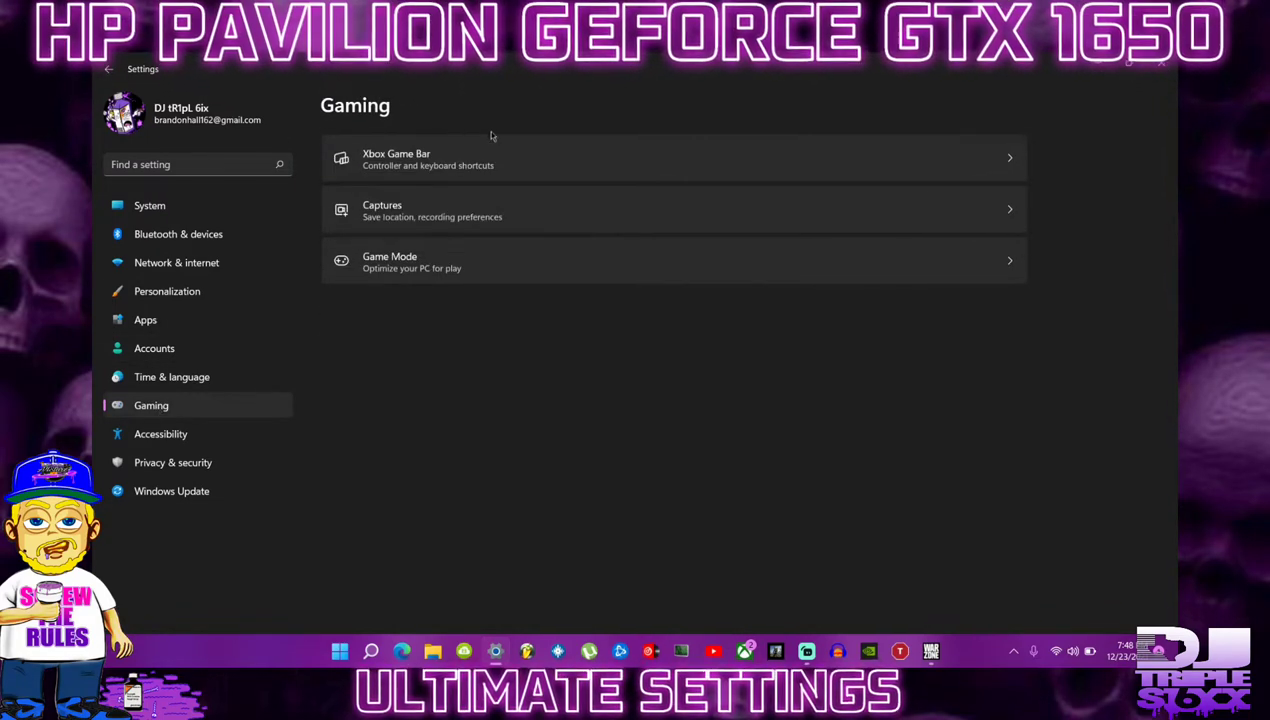
{"action": "left_click", "coordinate": [530, 150]}
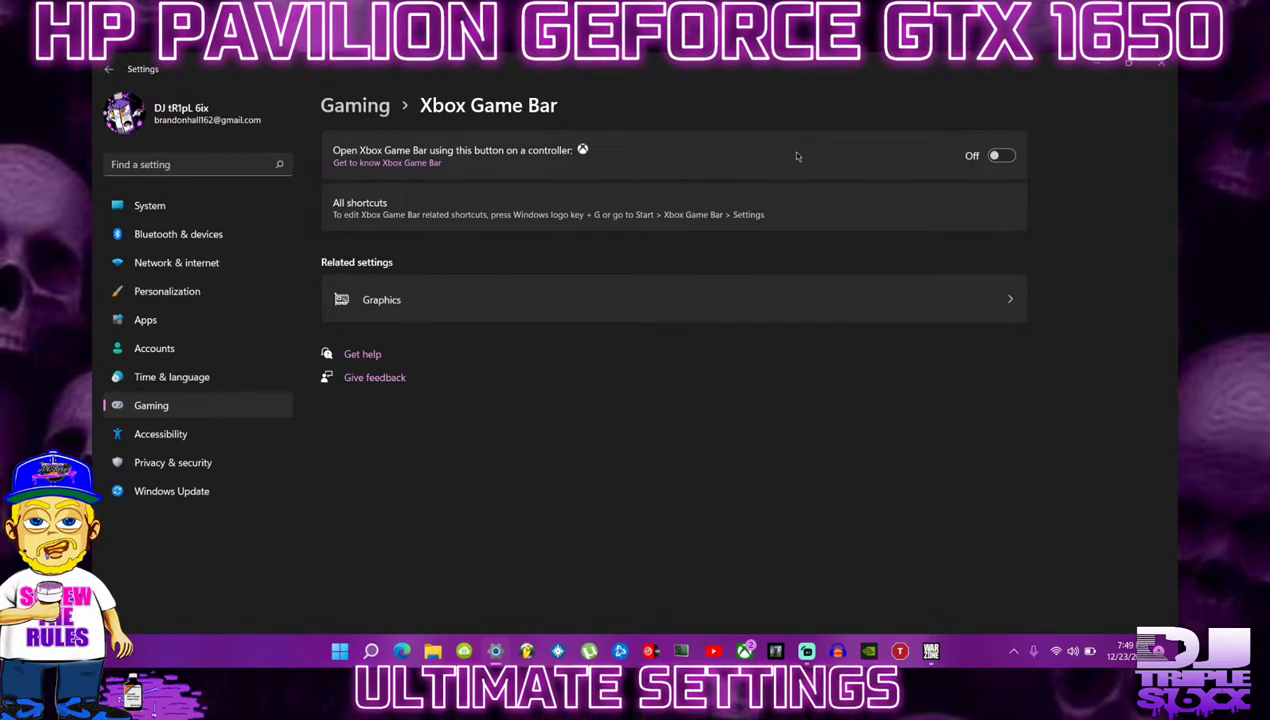
{"action": "left_click", "coordinate": [791, 300]}
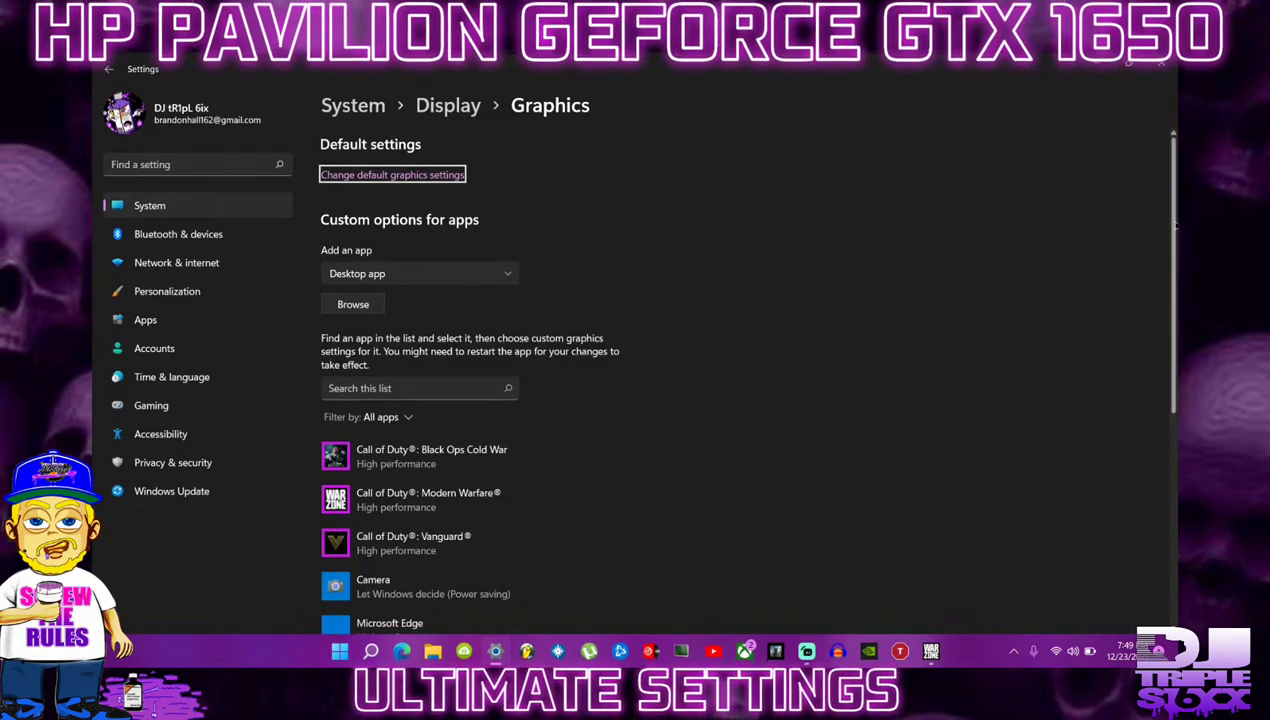
{"action": "left_click", "coordinate": [1160, 65]}
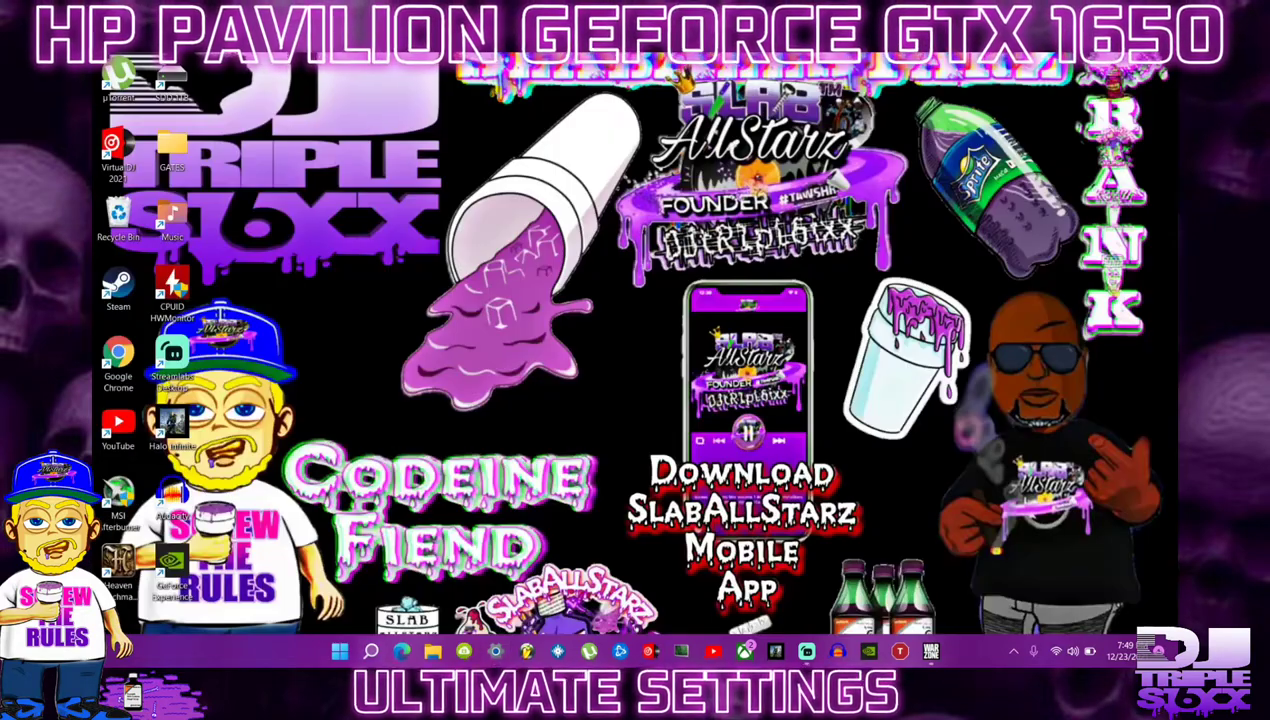
- Search Windows for the graphics settings and review the per-app graphics preferences, expanding the Call of Duty: Black Ops Cold War entry
{"action": "key", "text": "super+s"}
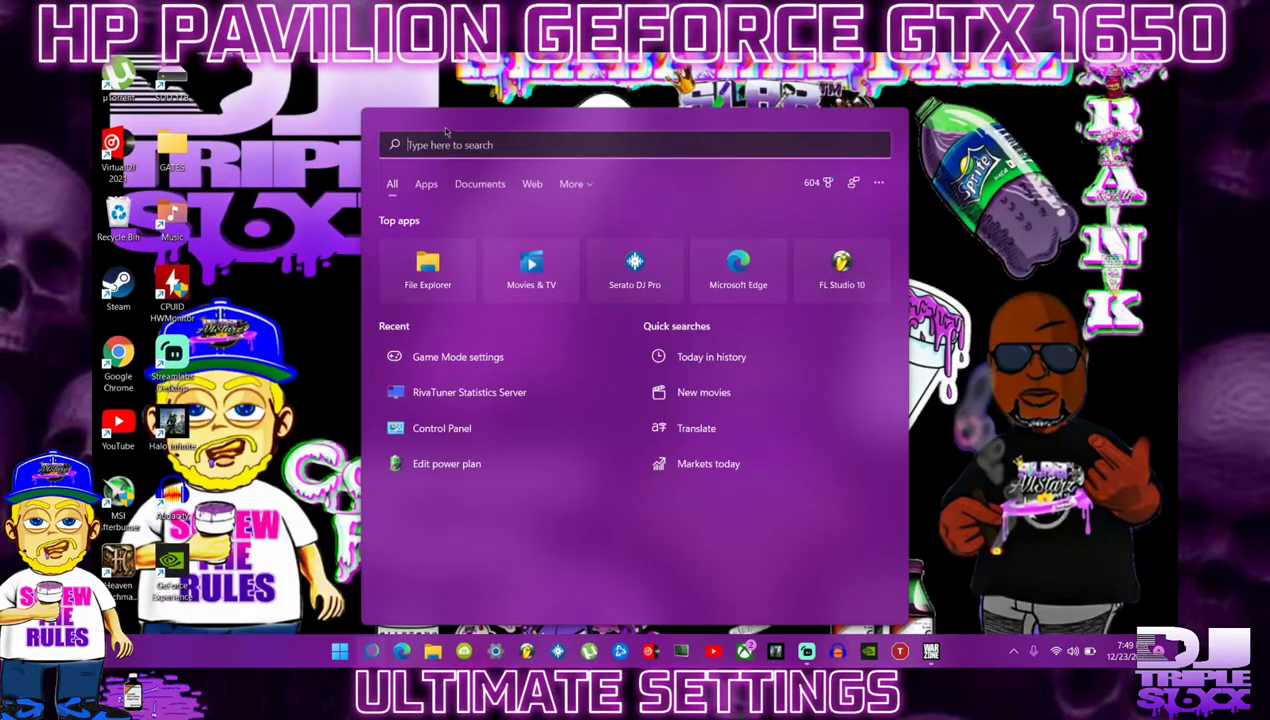
{"action": "type", "text": "graphics settings"}
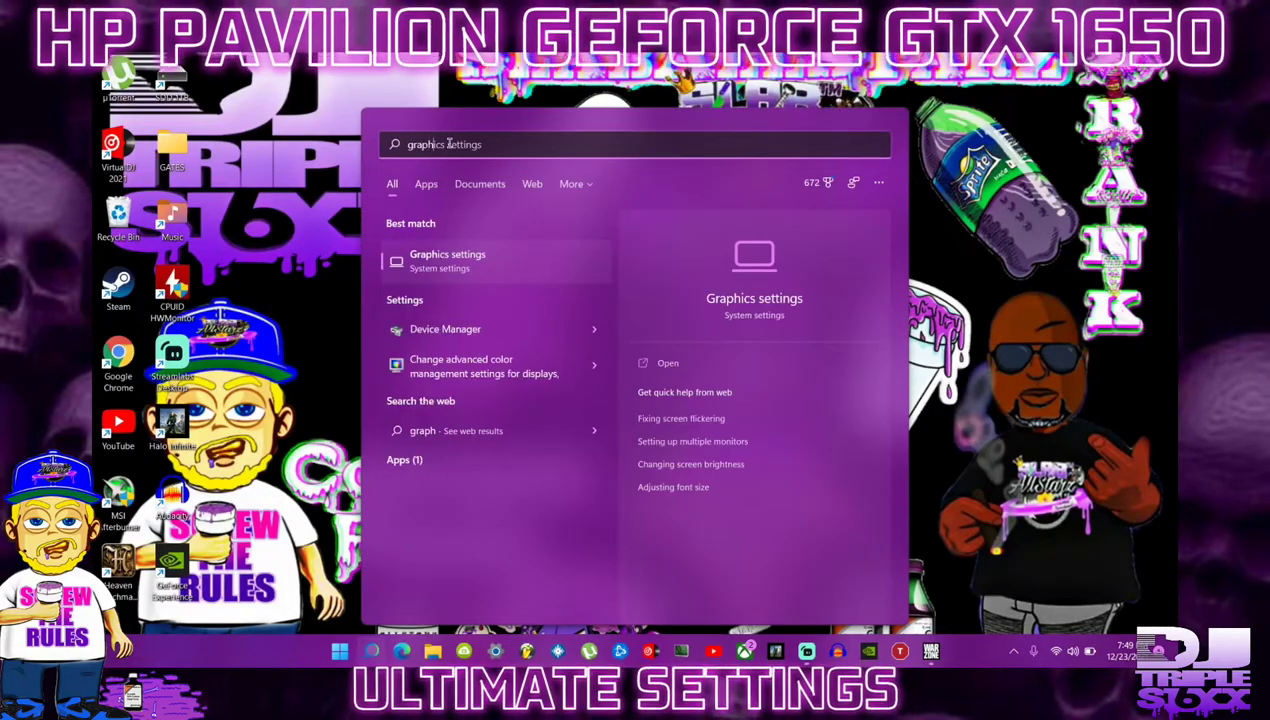
{"action": "left_click", "coordinate": [446, 273]}
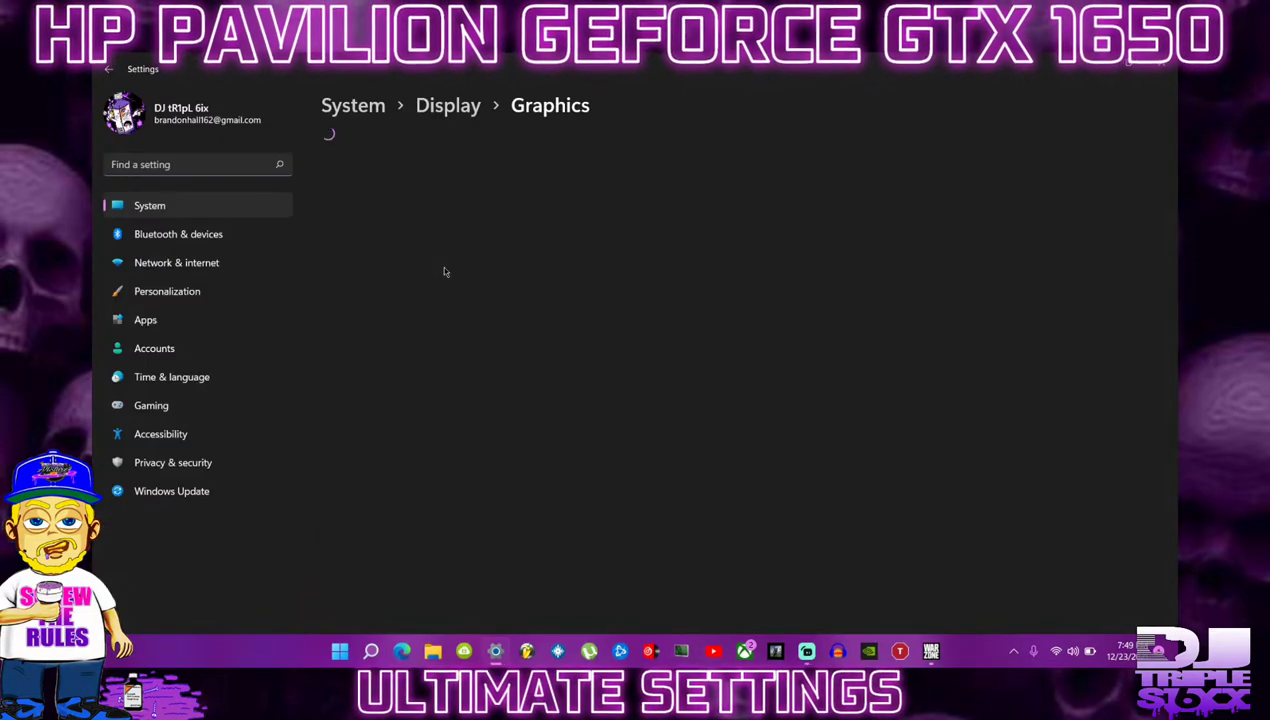
{"action": "scroll", "coordinate": [640, 300], "scroll_direction": "down", "scroll_amount": 2}
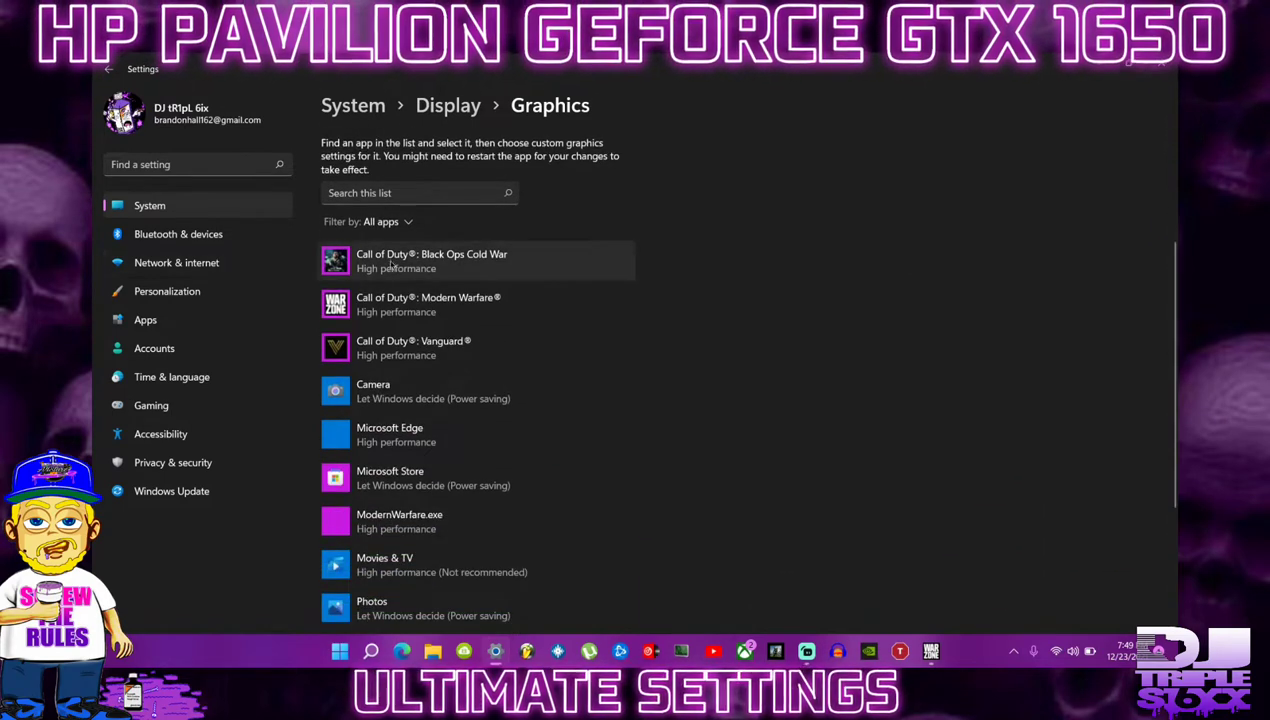
{"action": "left_click", "coordinate": [397, 268]}
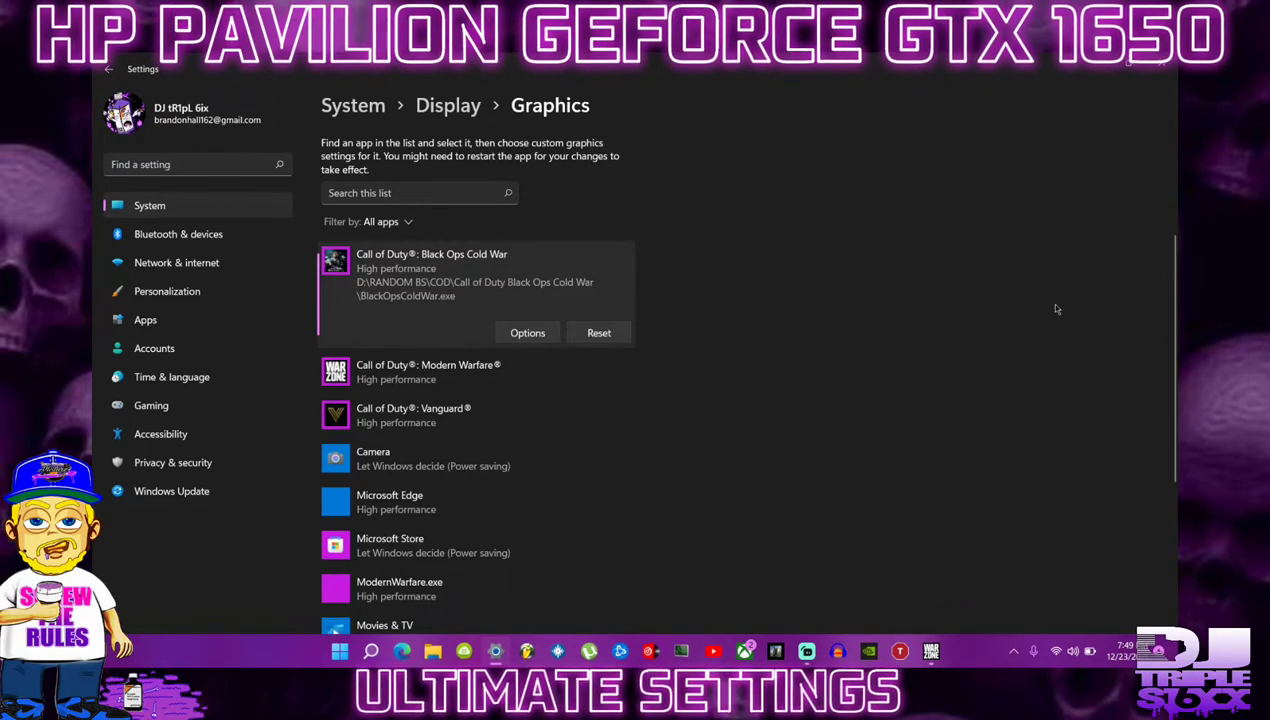
{"action": "scroll", "coordinate": [1177, 296], "scroll_direction": "down", "scroll_amount": 3}
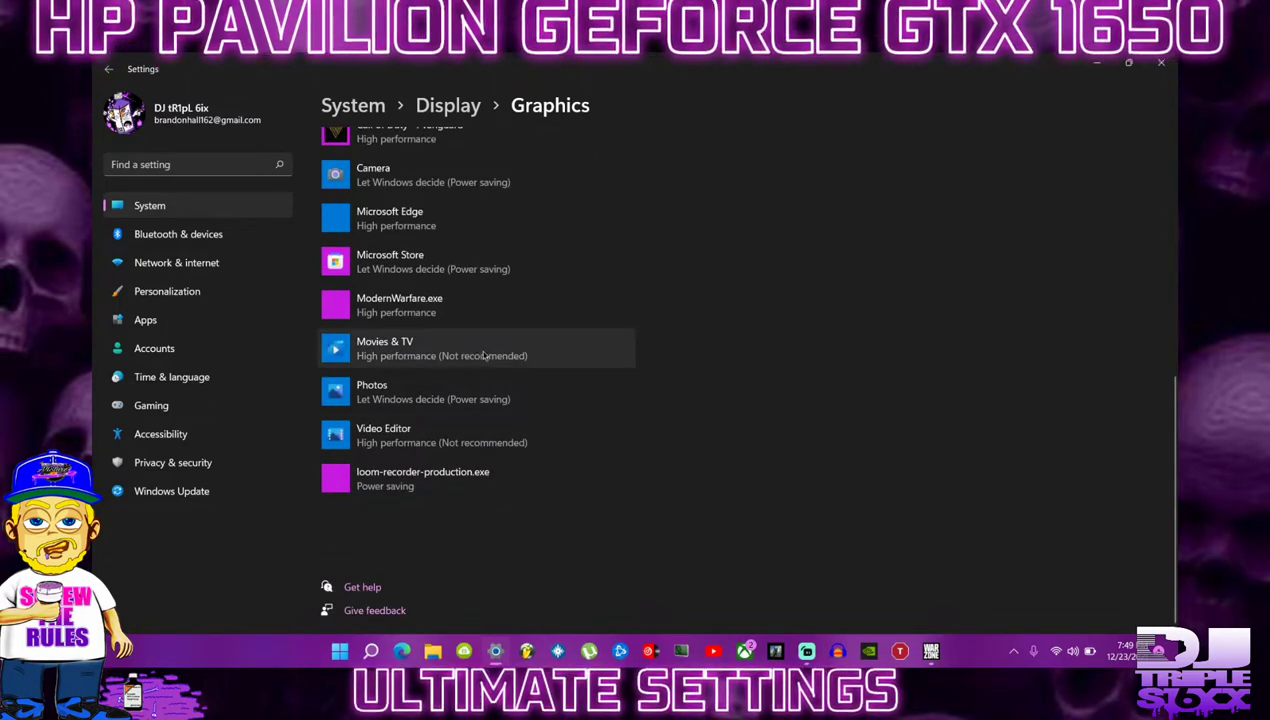
{"action": "scroll", "coordinate": [1168, 396], "scroll_direction": "up", "scroll_amount": 1}
{"action": "left_click_drag", "start_coordinate": [1168, 396], "coordinate": [1177, 186]}
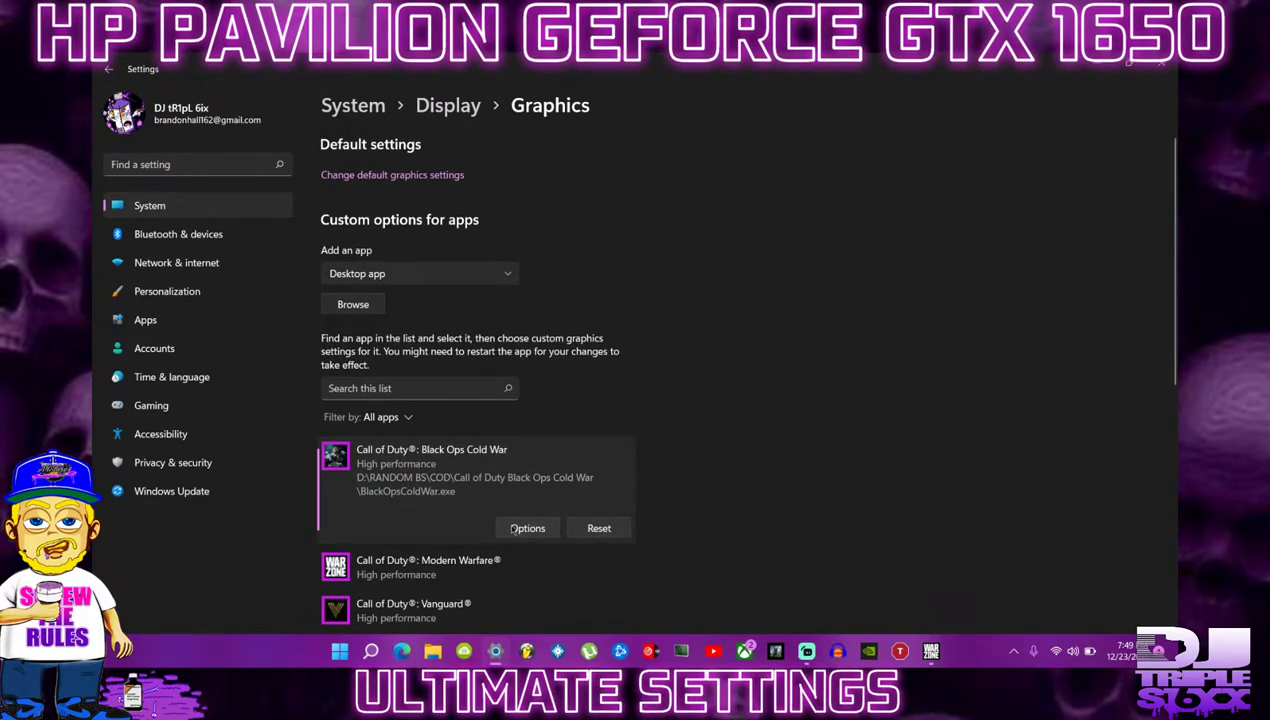
- View the graphics preference options for Call of Duty: Black Ops Cold War, cancel without changes, and close Settings
{"action": "left_click", "coordinate": [530, 531]}
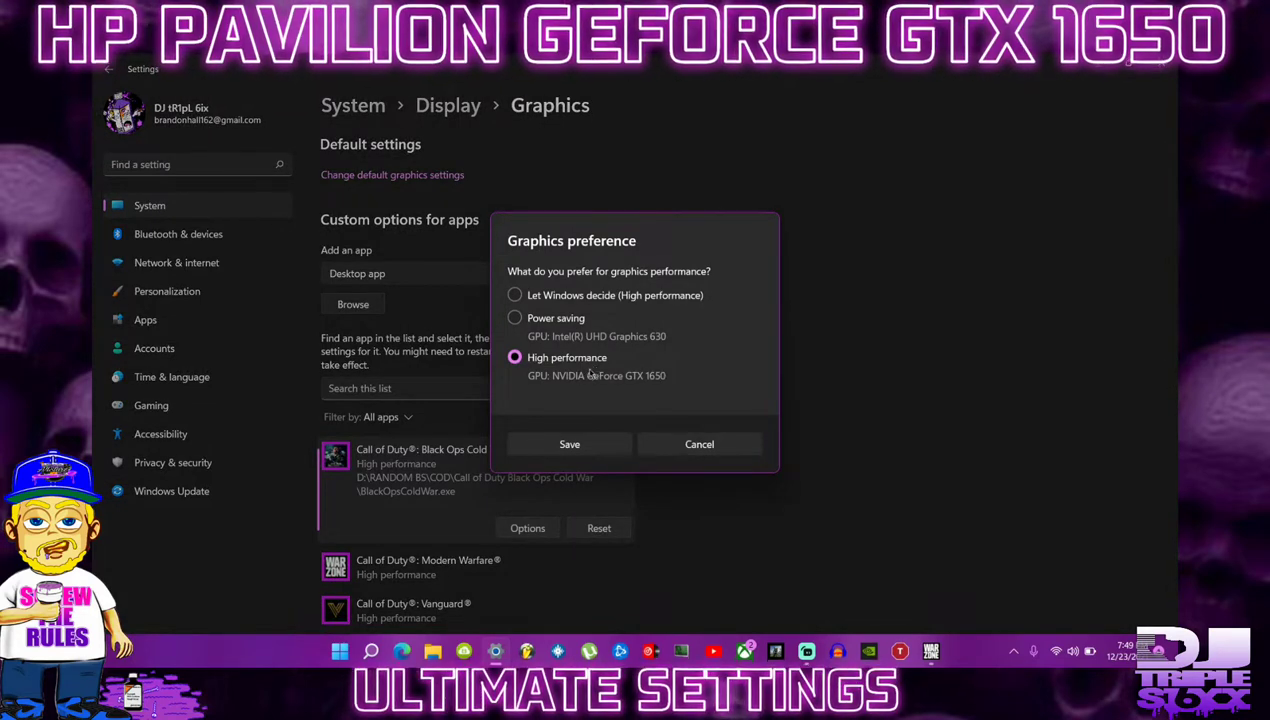
{"action": "left_click", "coordinate": [717, 450]}
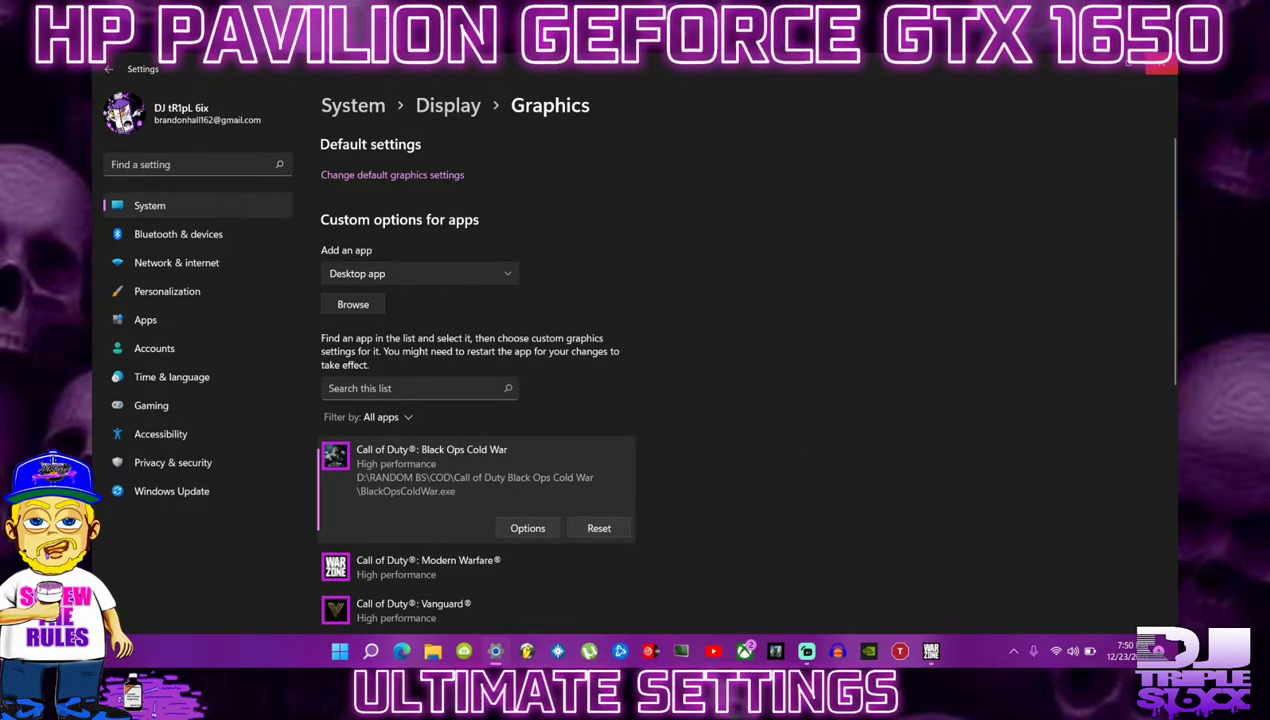
{"action": "left_click", "coordinate": [1161, 63]}
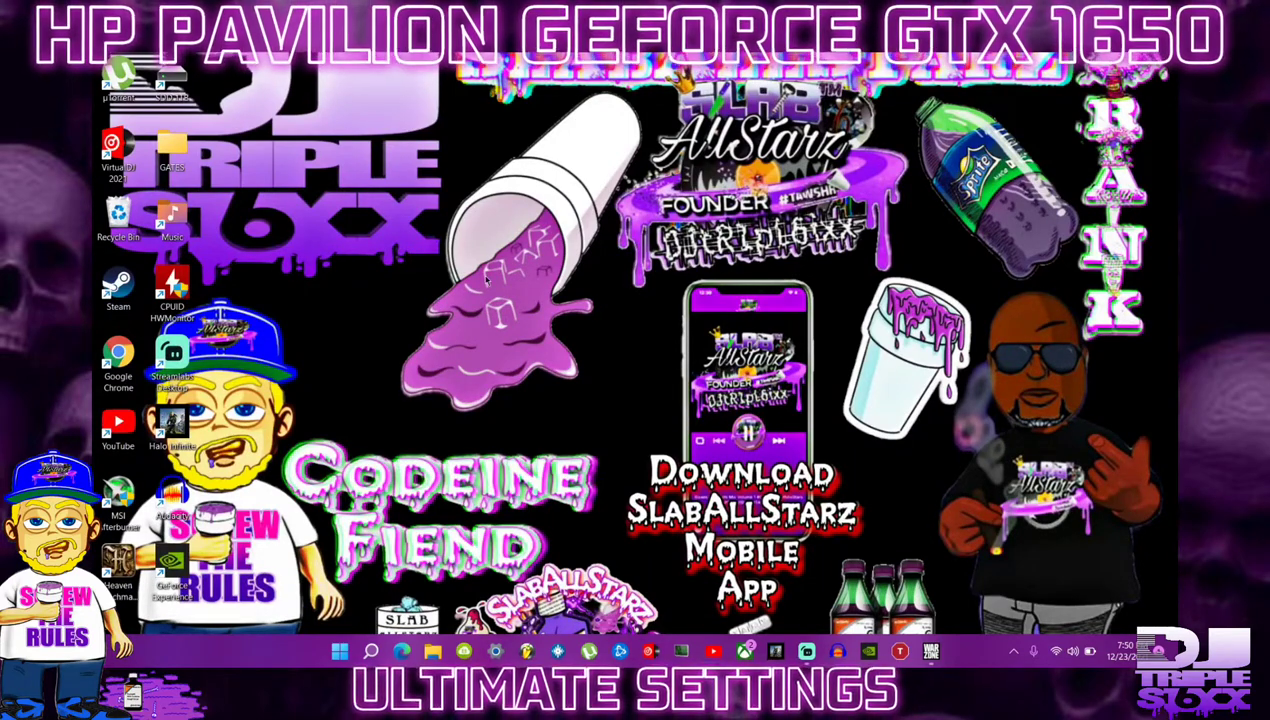
- Search Windows for "power plan", open the plan editor, review the available plans in Power Options, and minimize the window
{"action": "left_click", "coordinate": [372, 652]}
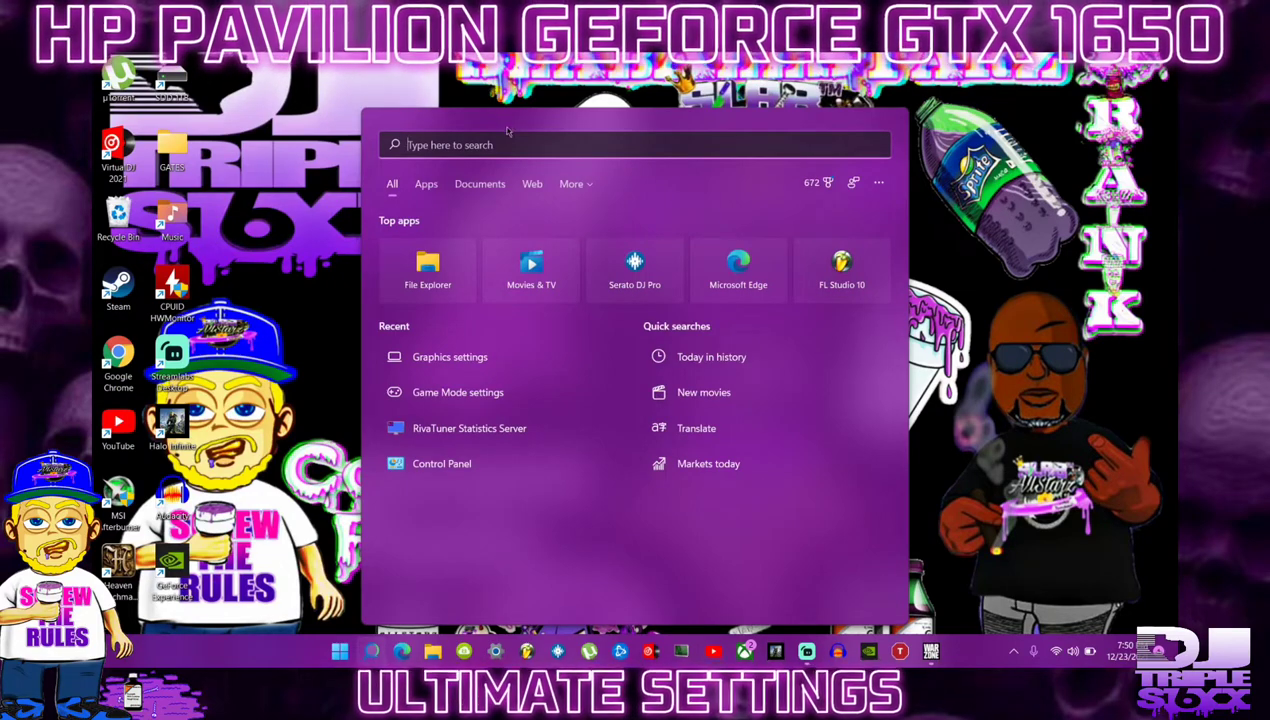
{"action": "type", "text": "p"}
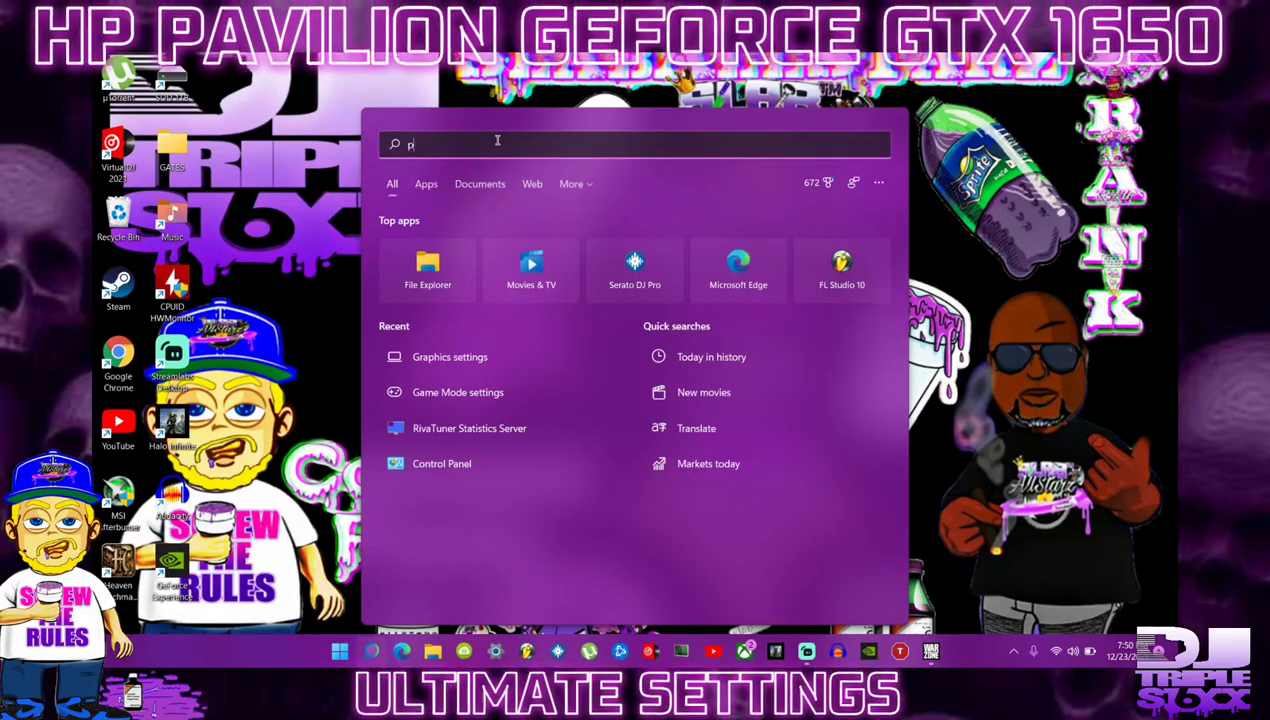
{"action": "type", "text": "ower "}
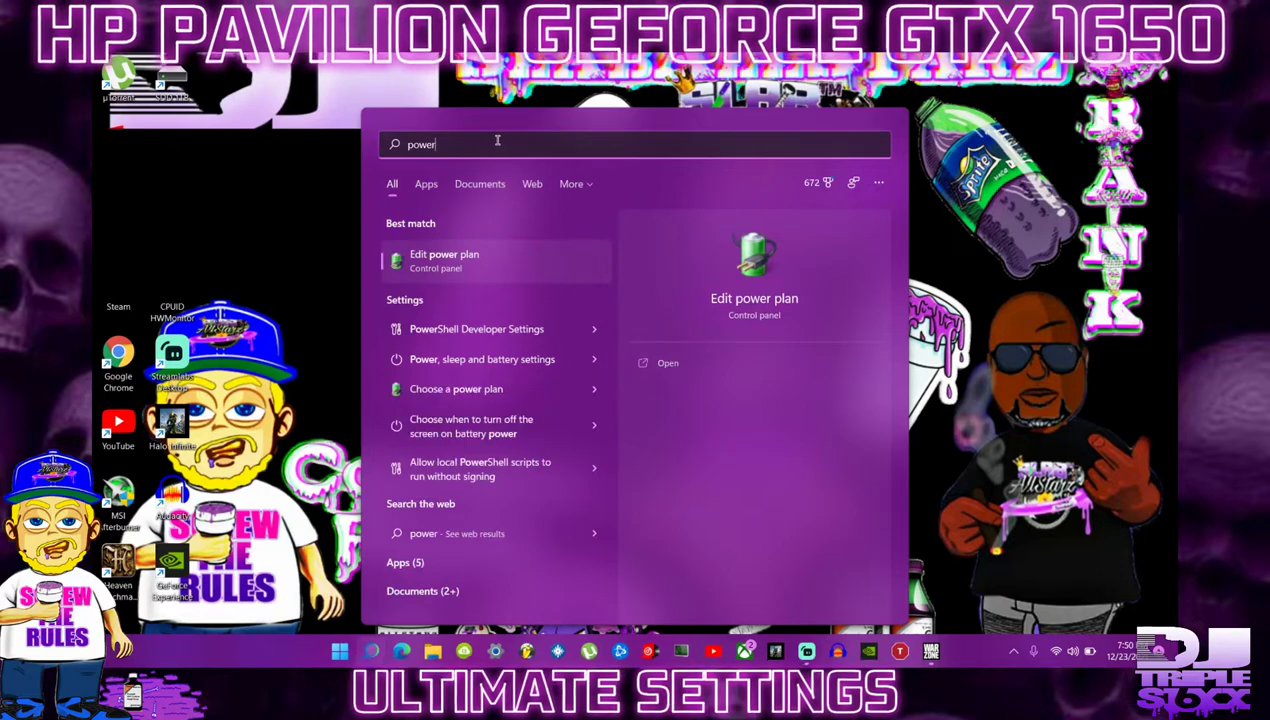
{"action": "type", "text": "plan"}
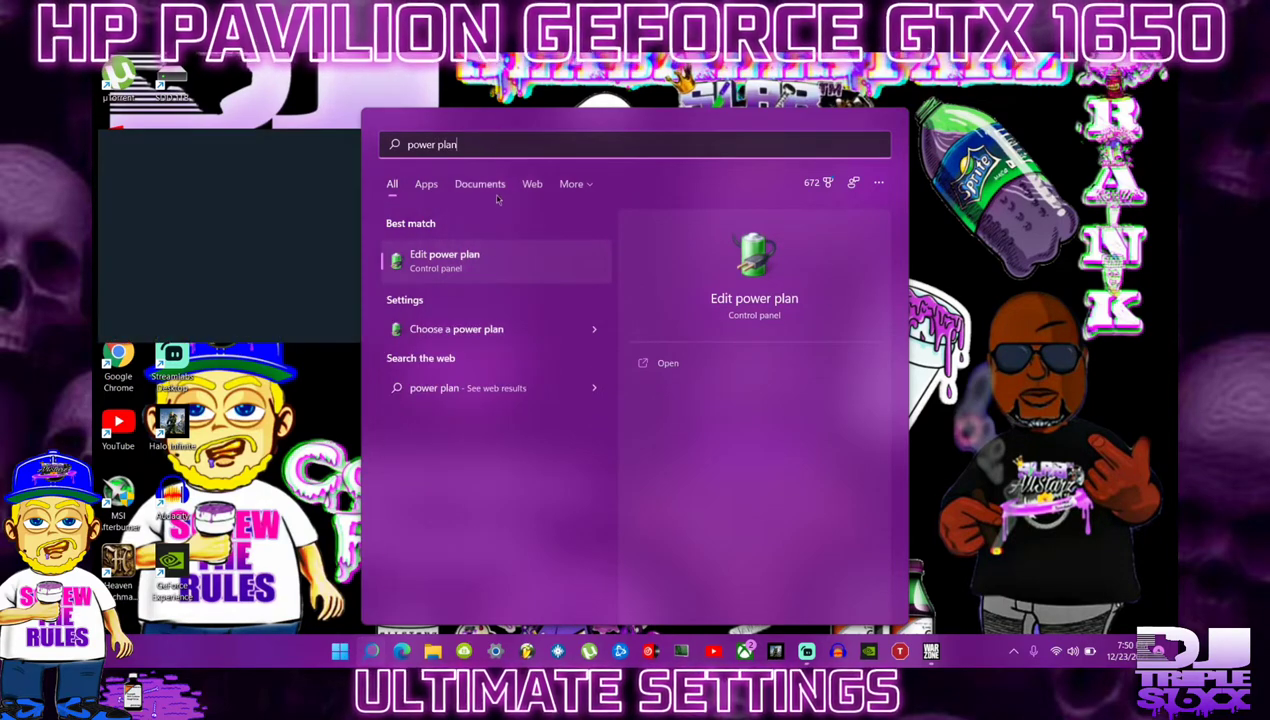
{"action": "left_click", "coordinate": [450, 262]}
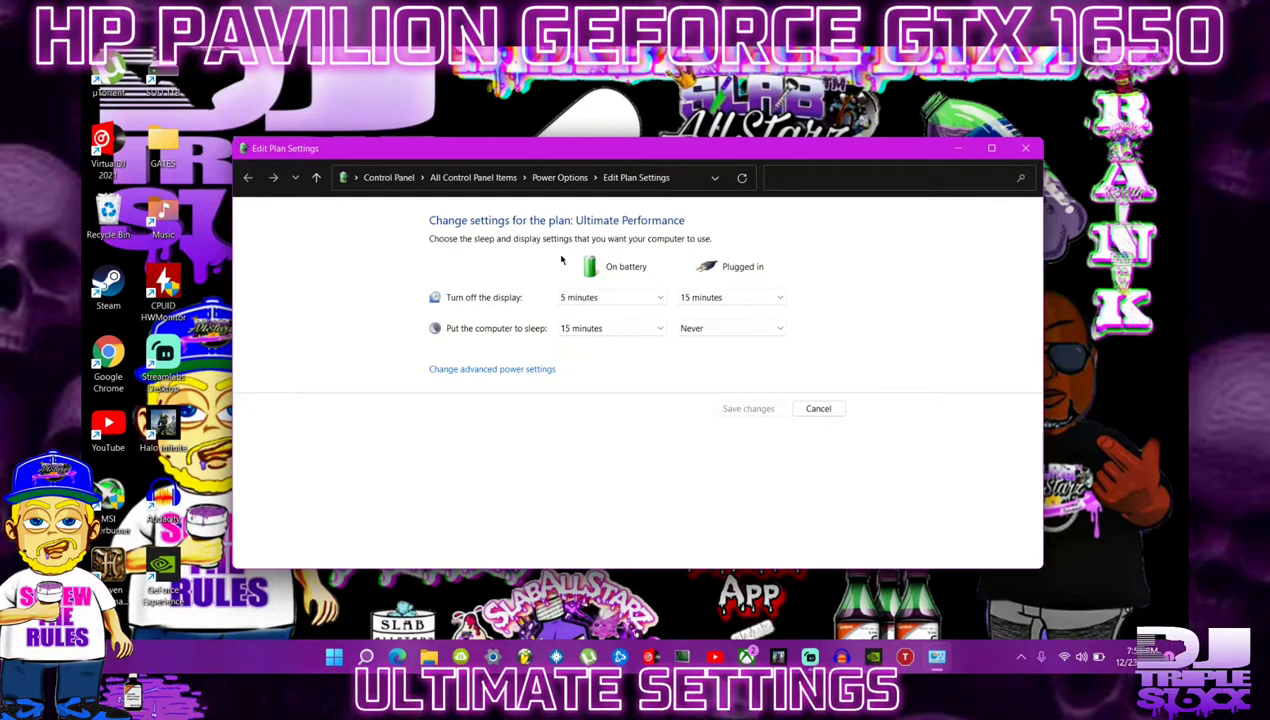
{"action": "left_click", "coordinate": [558, 178]}
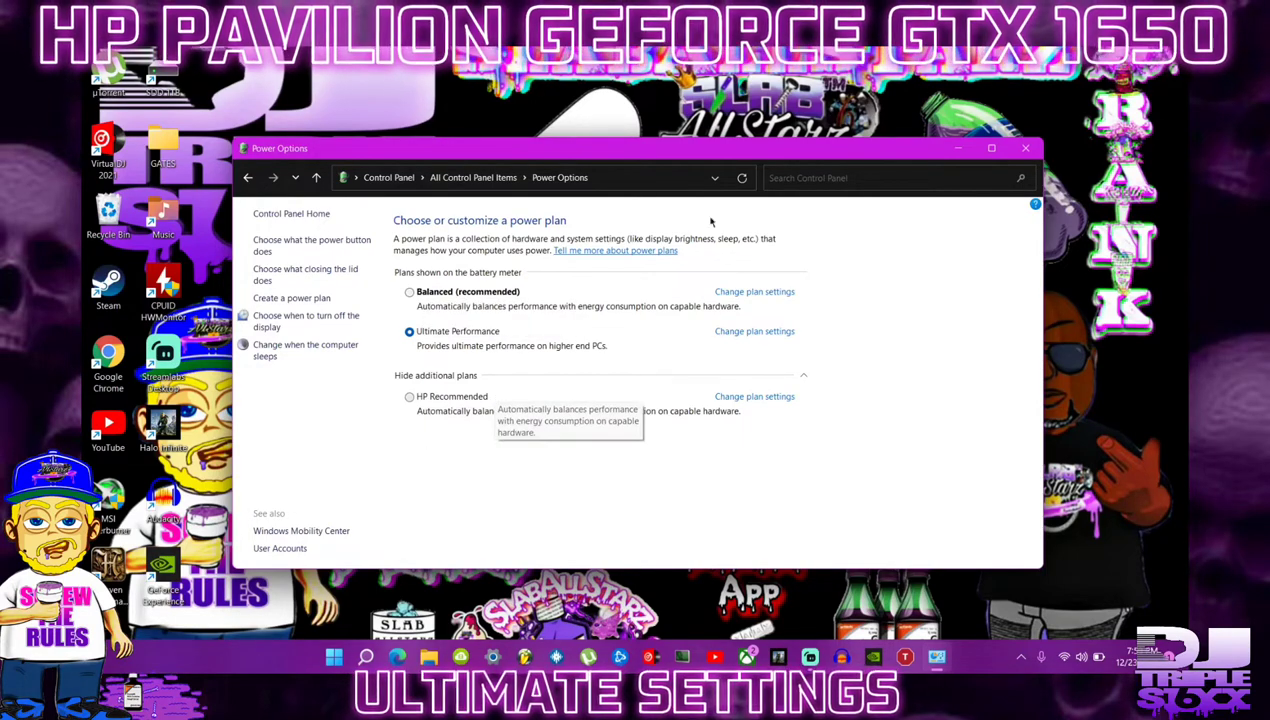
{"action": "left_click", "coordinate": [957, 149]}
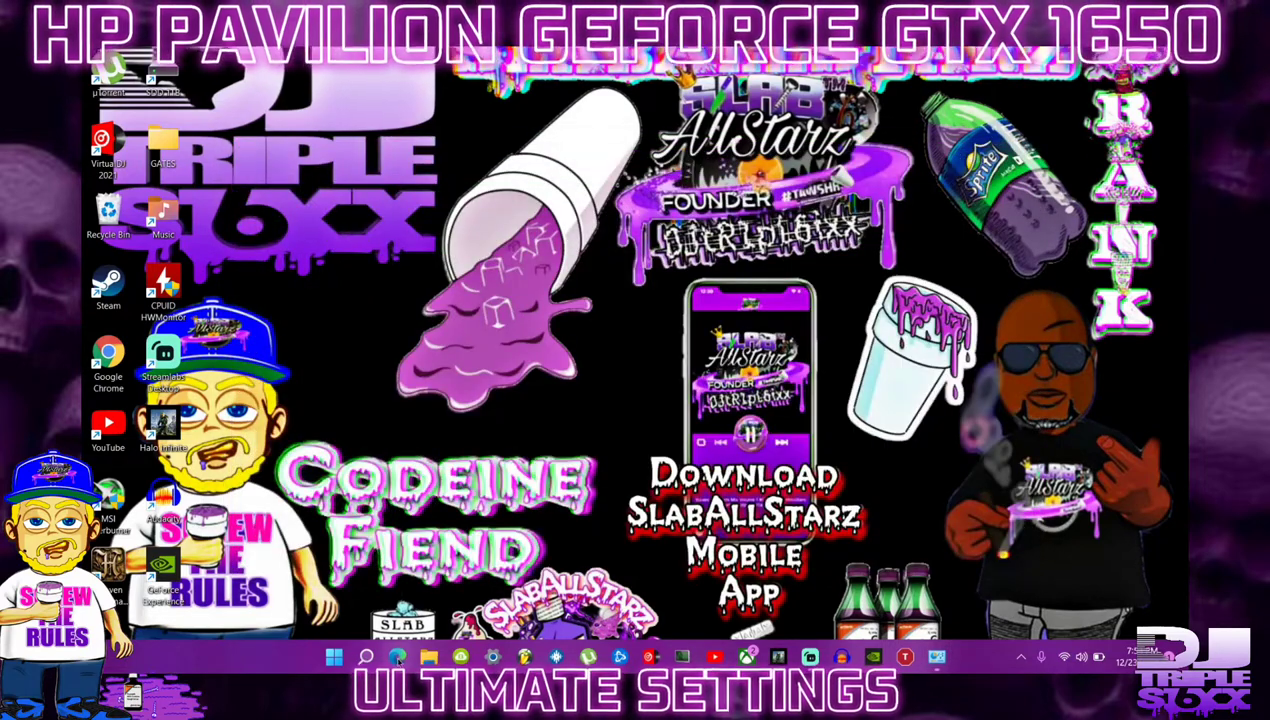
- Switch to Microsoft Edge, open Google, and search for "unlock ultimate power plan command prompt"
{"action": "left_click", "coordinate": [397, 656]}
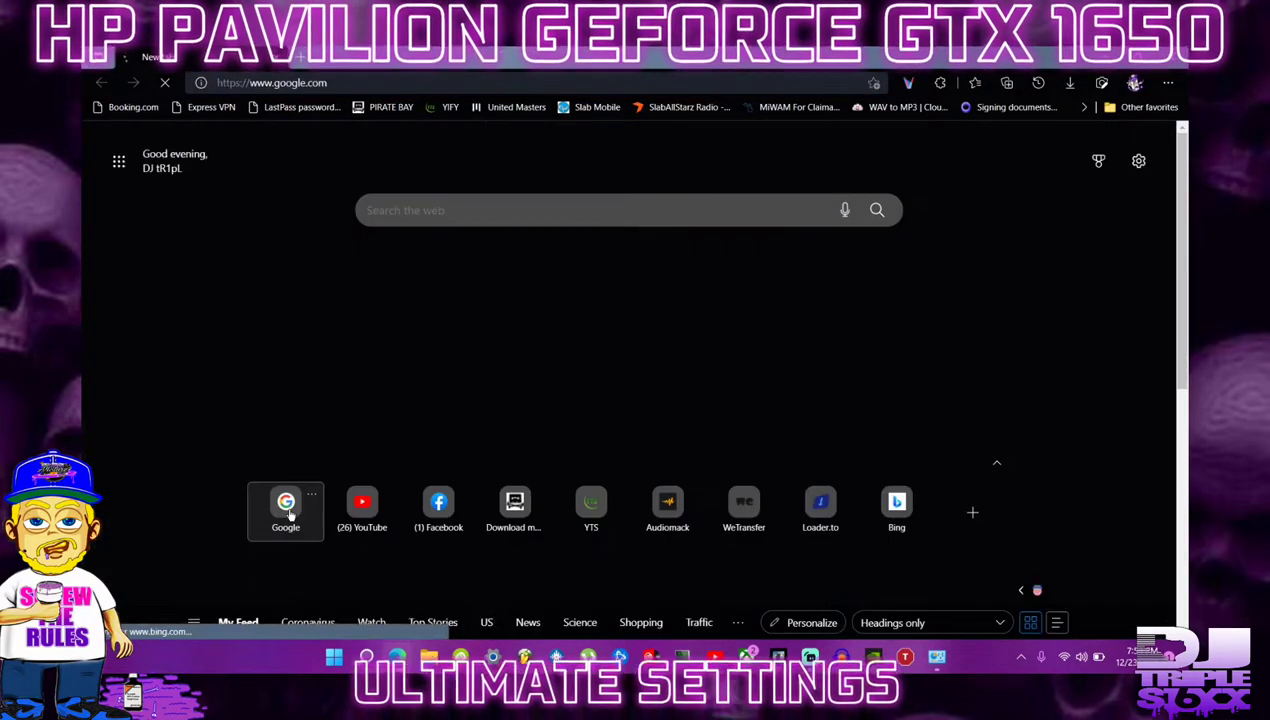
{"action": "left_click", "coordinate": [290, 515]}
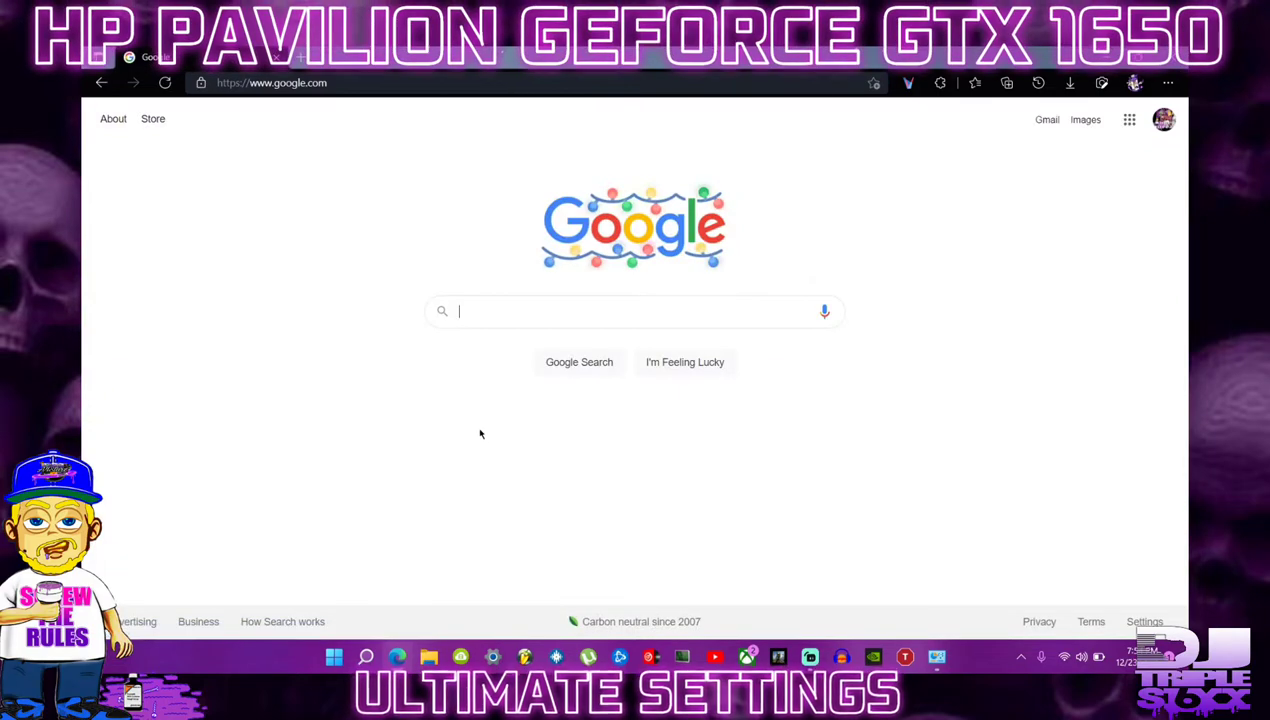
{"action": "type", "text": "UN"}
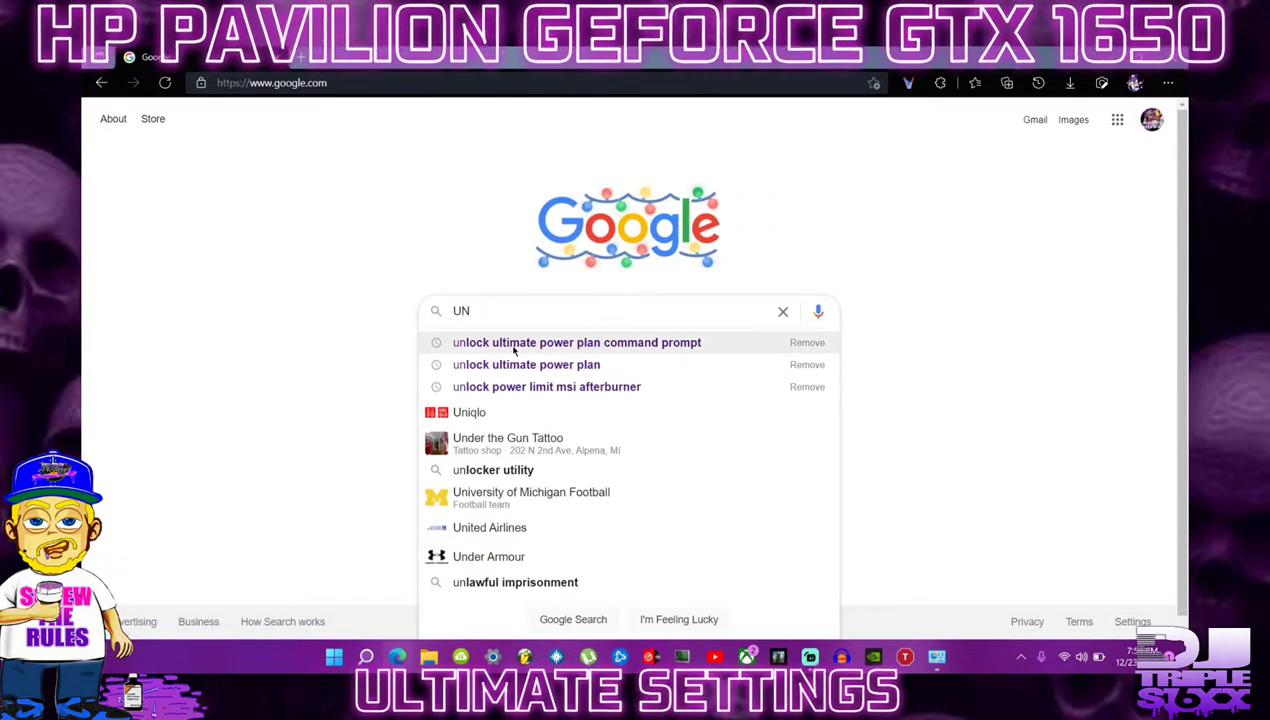
{"action": "left_click", "coordinate": [514, 344]}
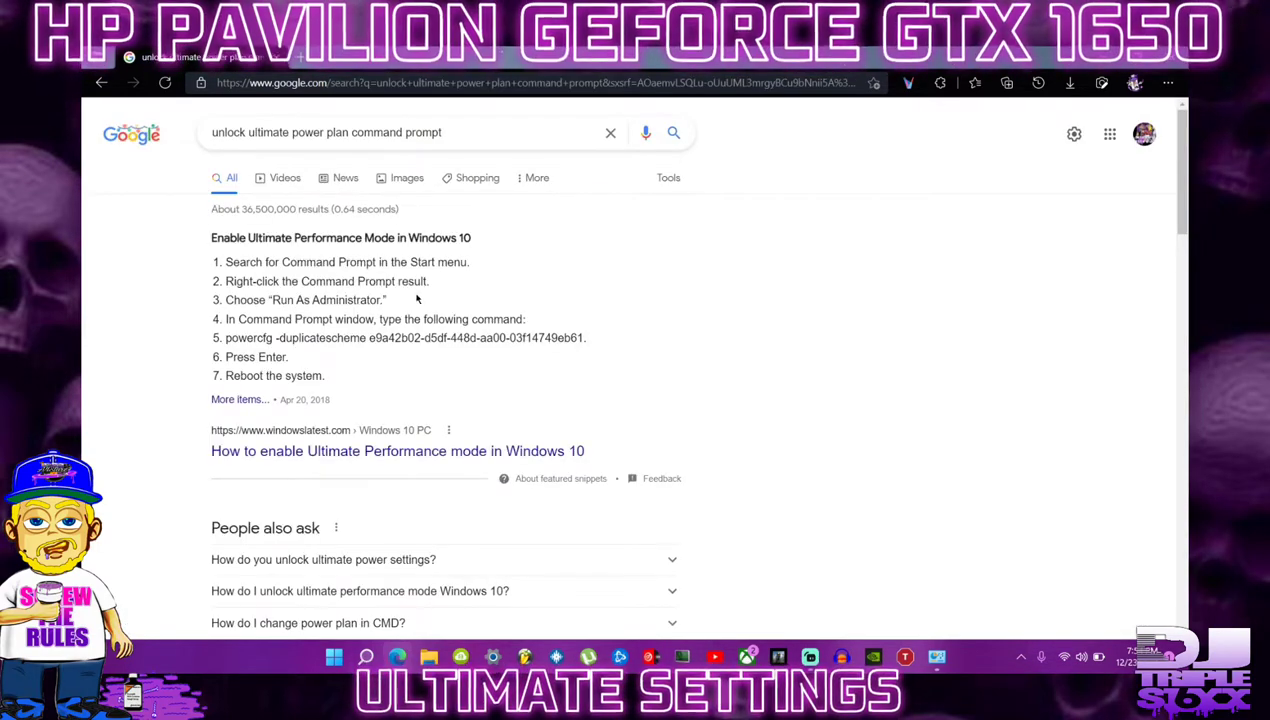
- Search Windows for Command Prompt, run it as administrator, and move its window clear of the web instructions
{"action": "left_click", "coordinate": [367, 657]}
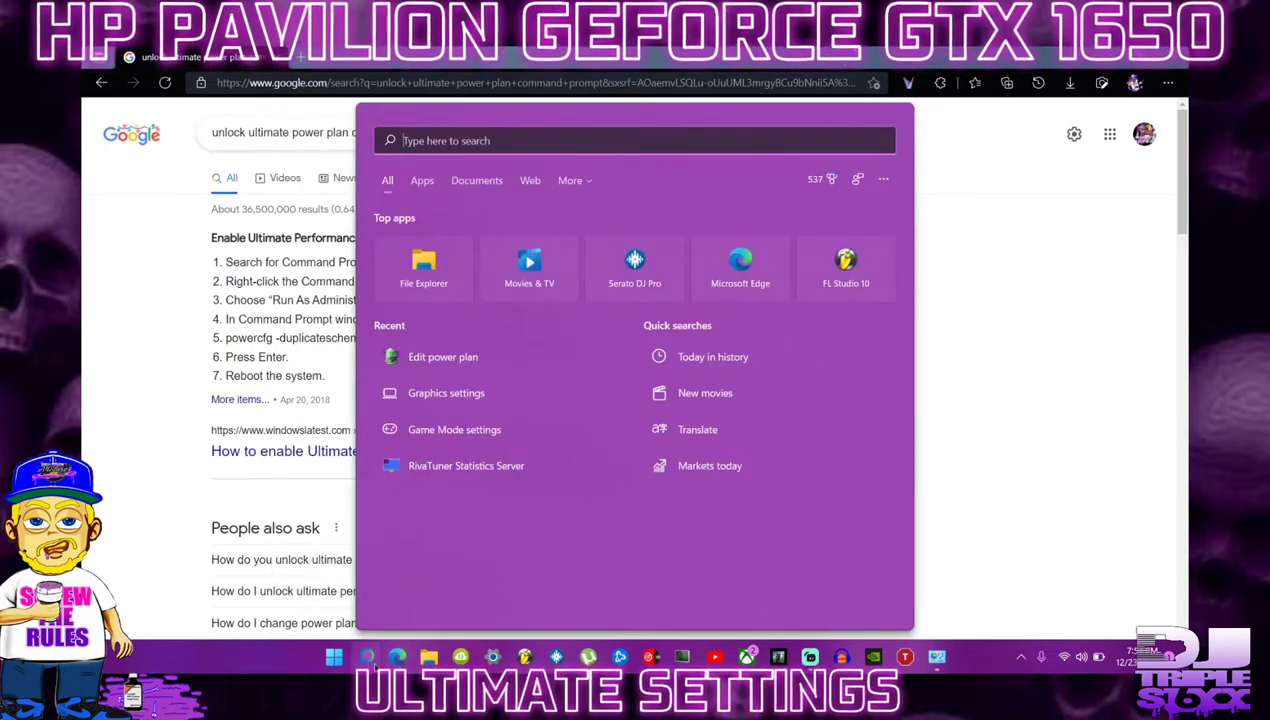
{"action": "type", "text": "COM"}
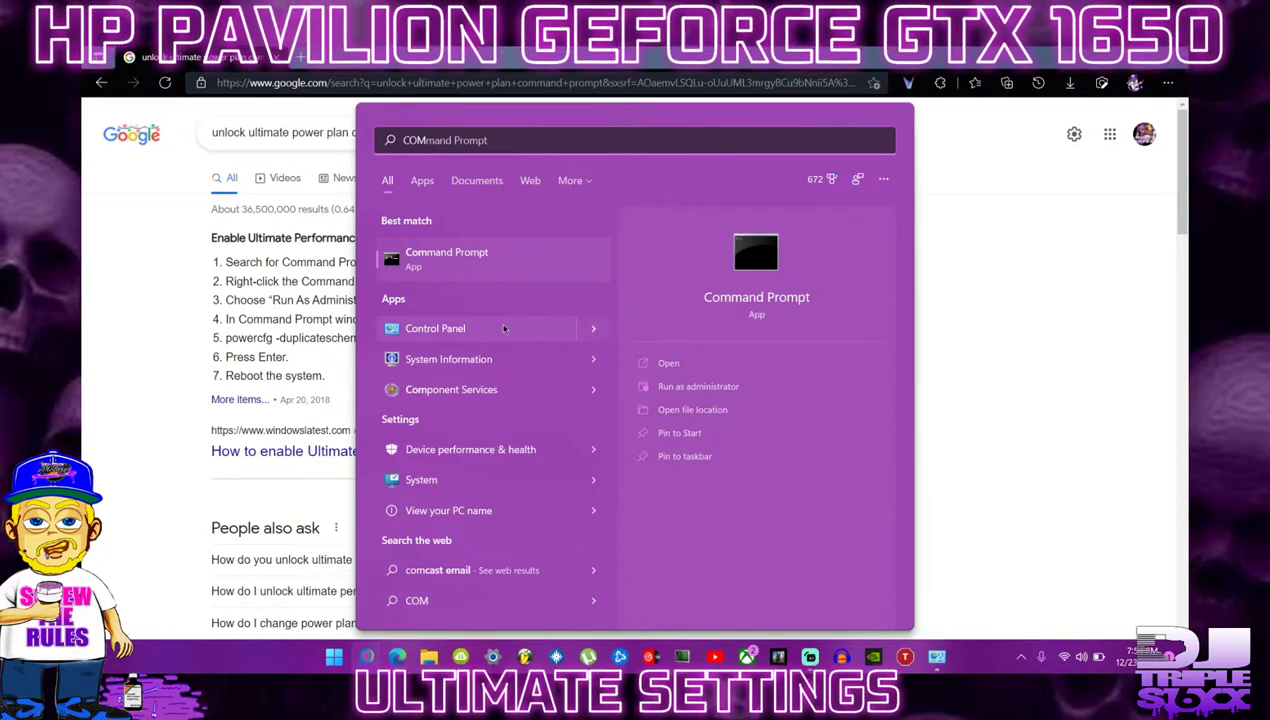
{"action": "right_click", "coordinate": [490, 262]}
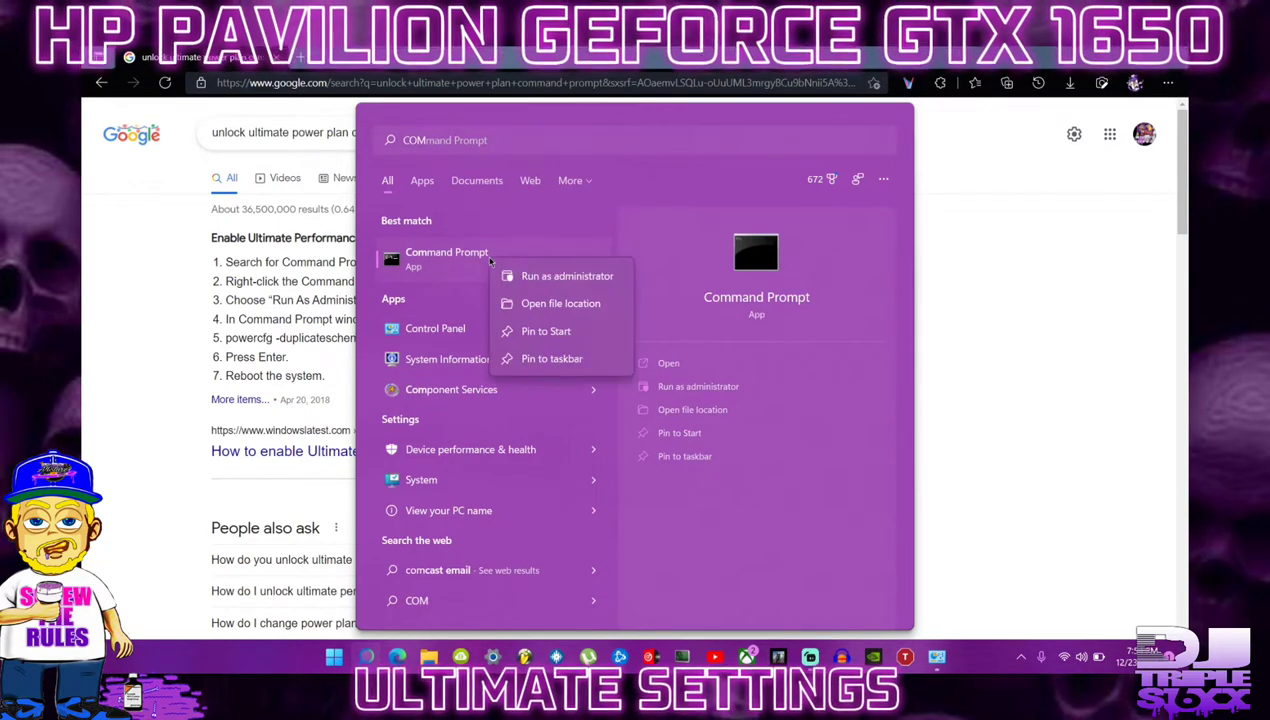
{"action": "left_click", "coordinate": [534, 278]}
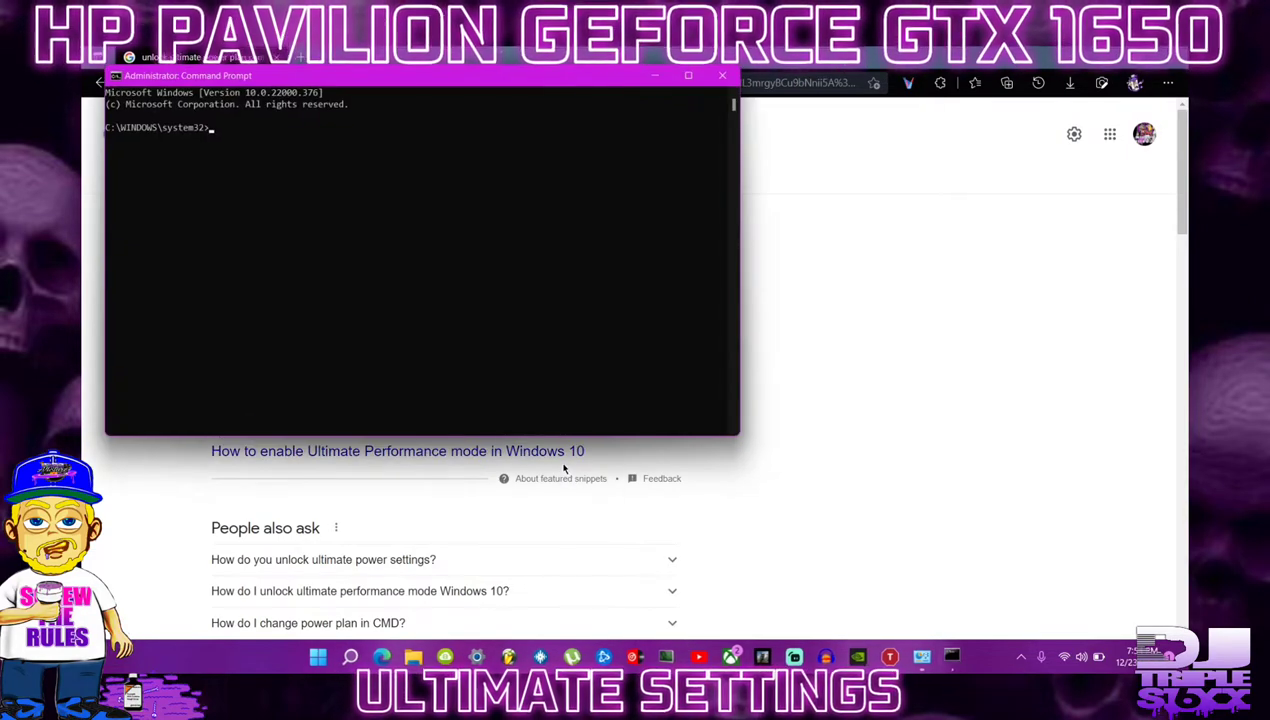
{"action": "left_click_drag", "start_coordinate": [426, 79], "coordinate": [760, 106]}
{"action": "mouse_move", "coordinate": [869, 126]}
{"action": "left_mouse_down"}
{"action": "mouse_move", "coordinate": [851, 118]}
{"action": "mouse_move", "coordinate": [872, 110]}
{"action": "left_mouse_up"}
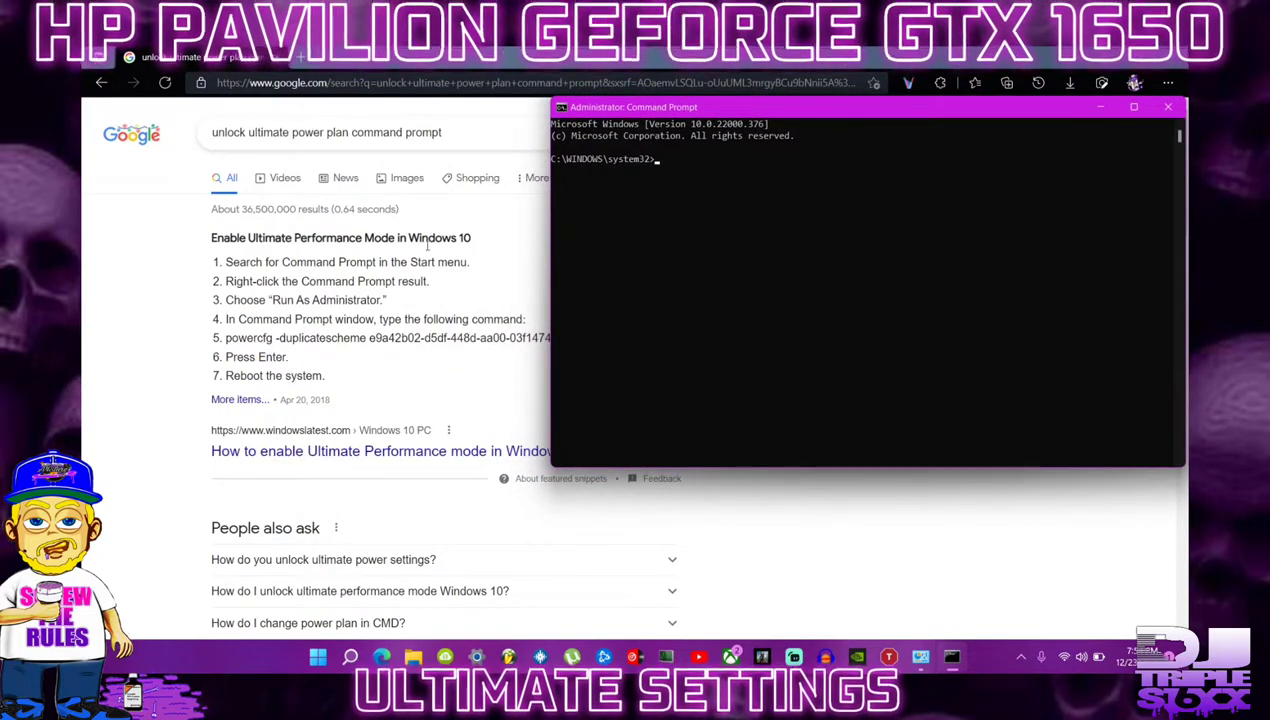